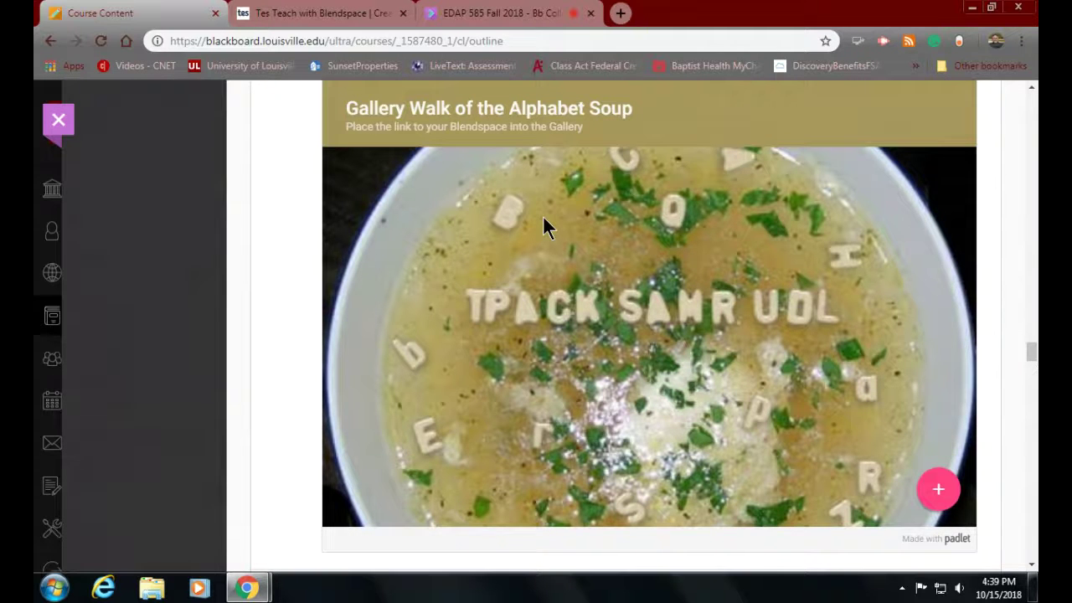
- Open the TPACK and TIM wiki linked in the course's Blendspace assignment instructions and go to its Technology in the Classroom Videos page
click(304, 15)
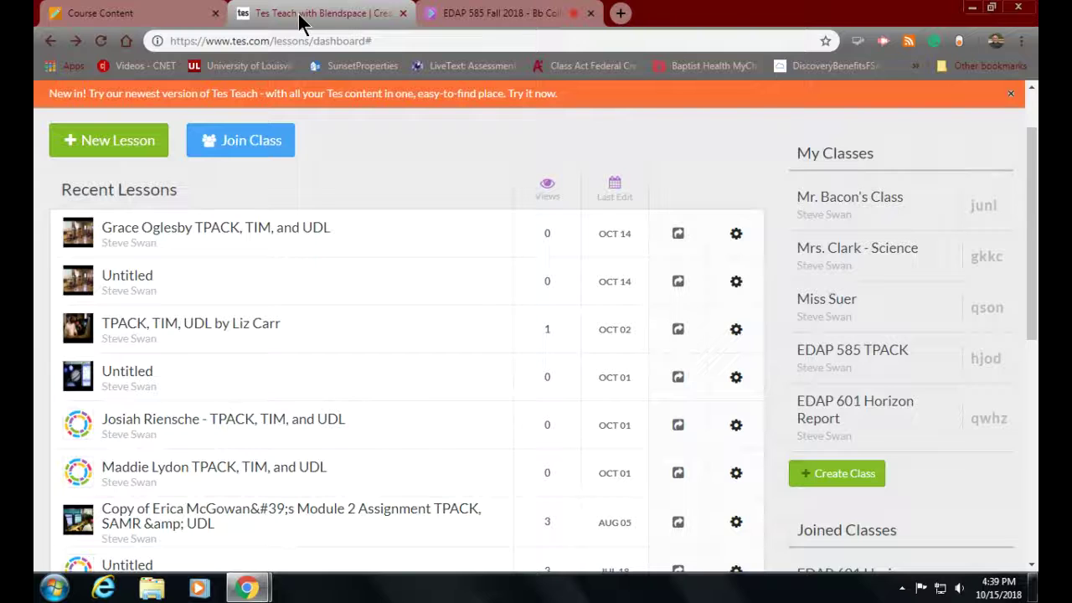
click(105, 17)
scroll(434, 272, down, 8)
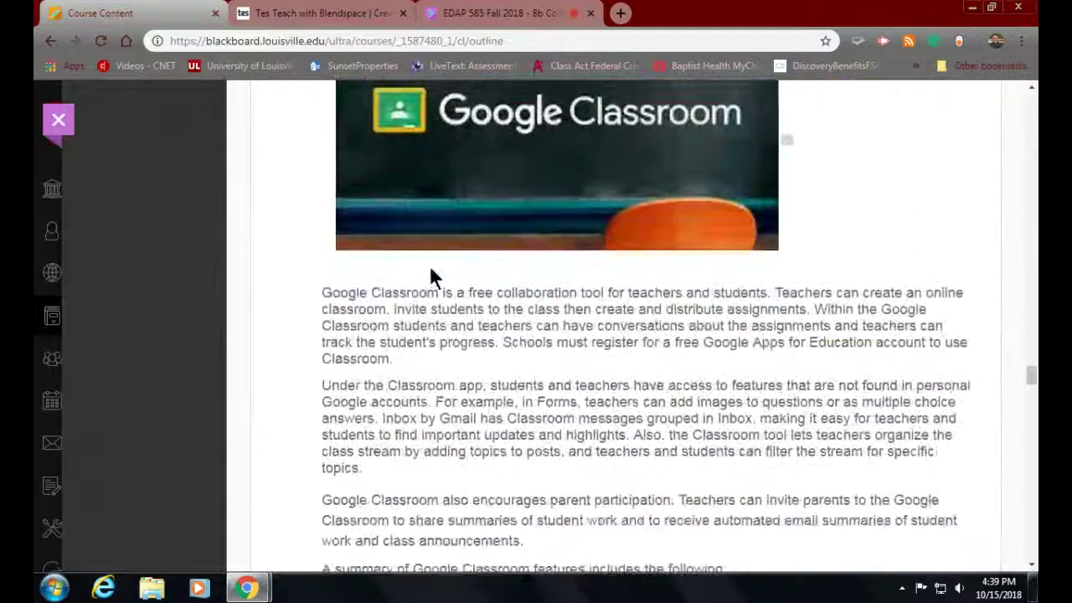
scroll(430, 277, up, 5)
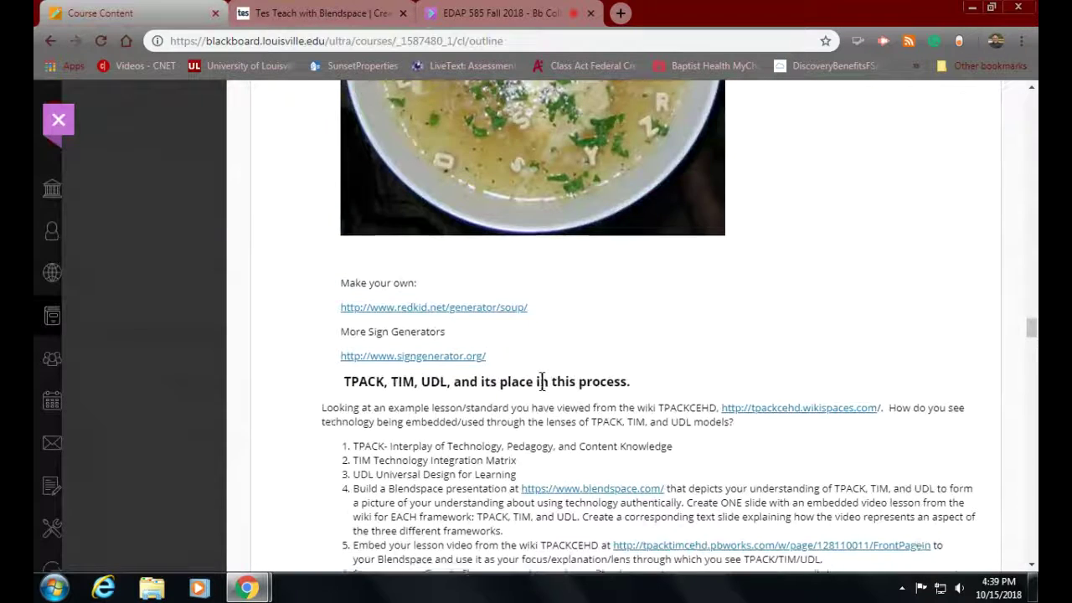
scroll(541, 381, down, 1)
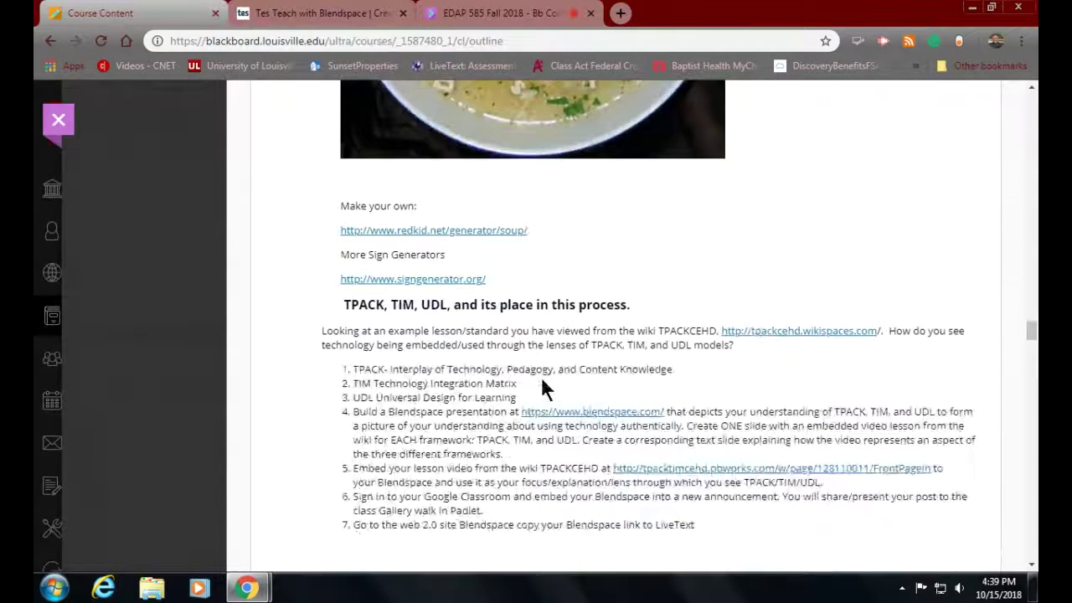
click(699, 468)
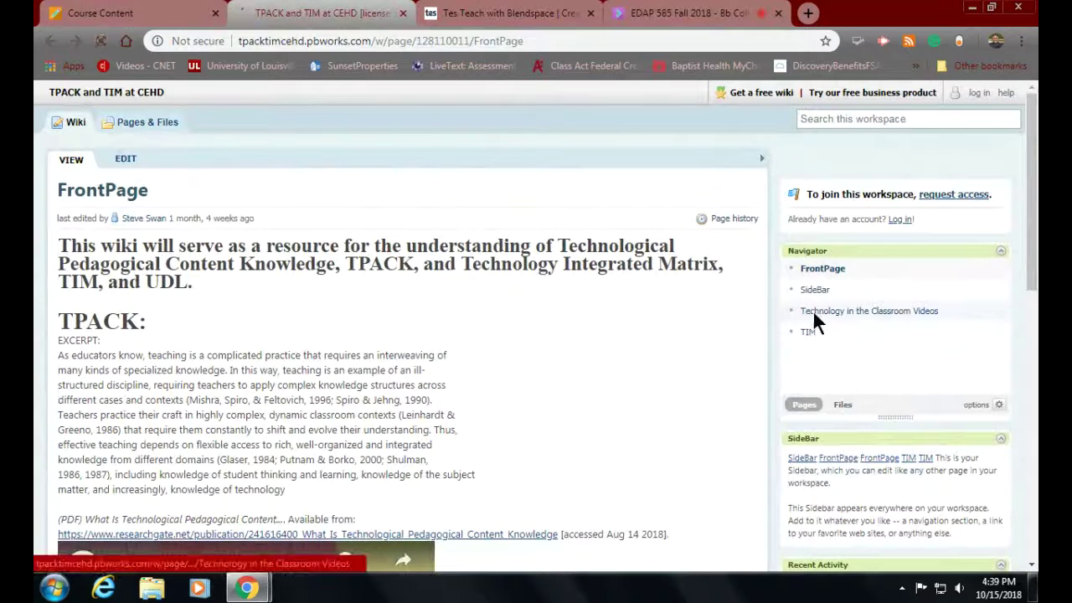
click(814, 315)
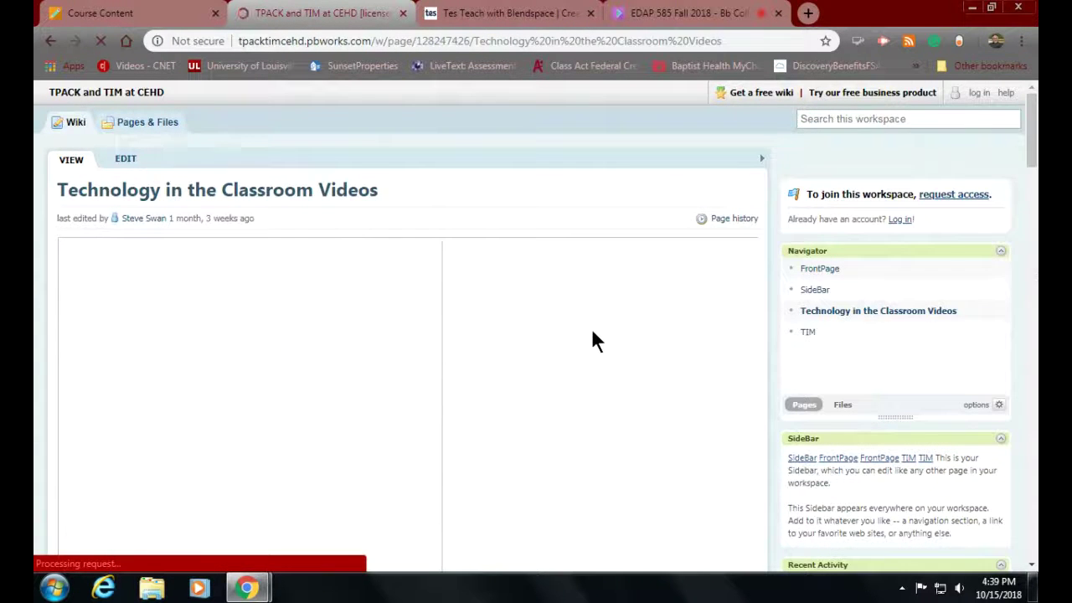
- Look through the embedded classroom videos on the wiki page, down to the iPad in the Classroom clip
scroll(598, 339, down, 3)
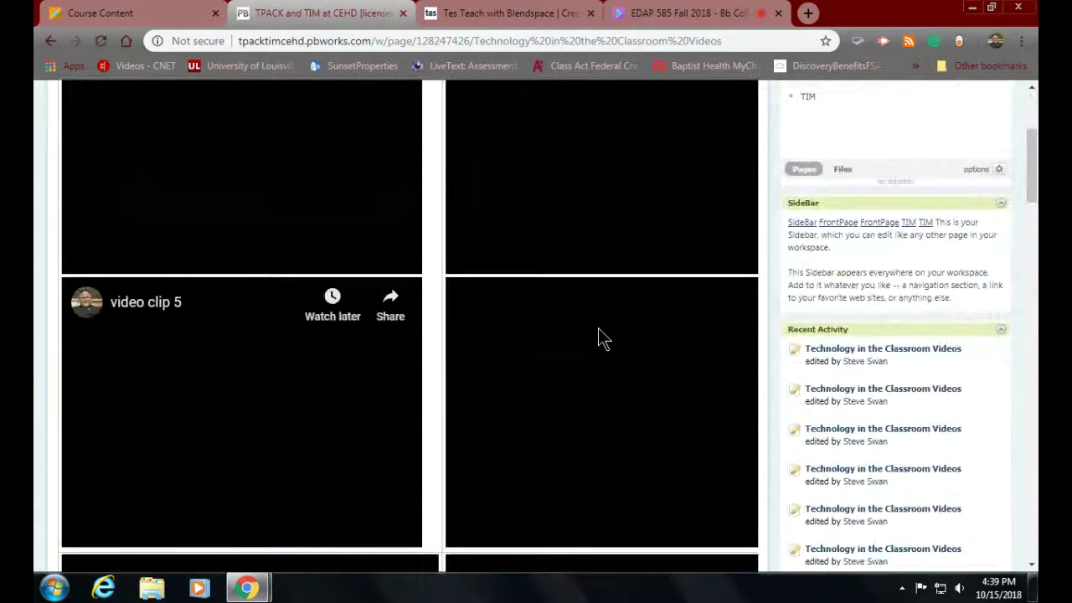
scroll(597, 339, up, 1)
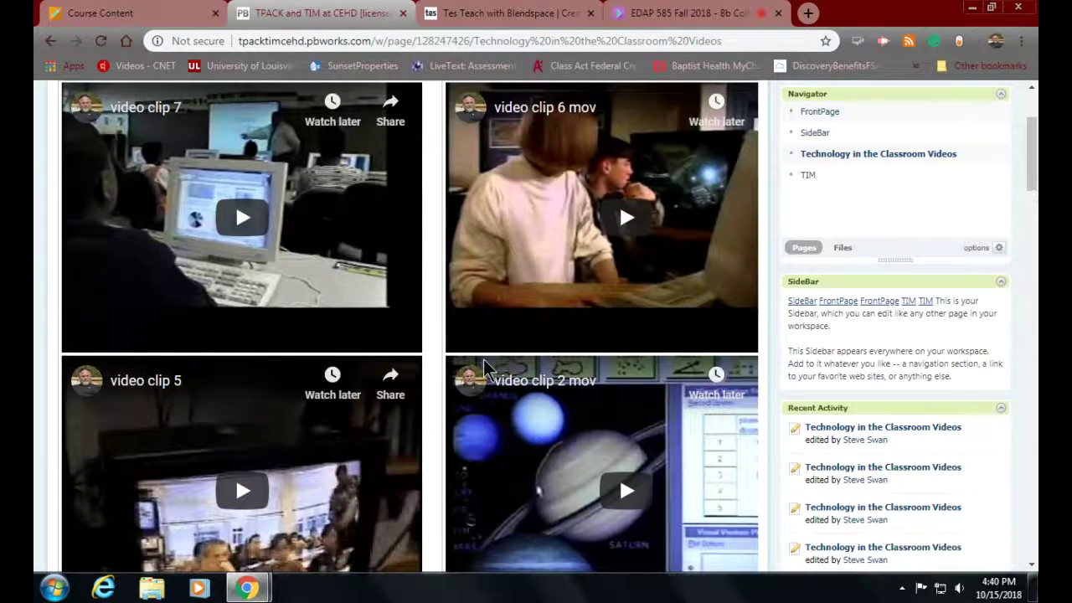
scroll(484, 369, down, 5)
scroll(483, 369, down, 4)
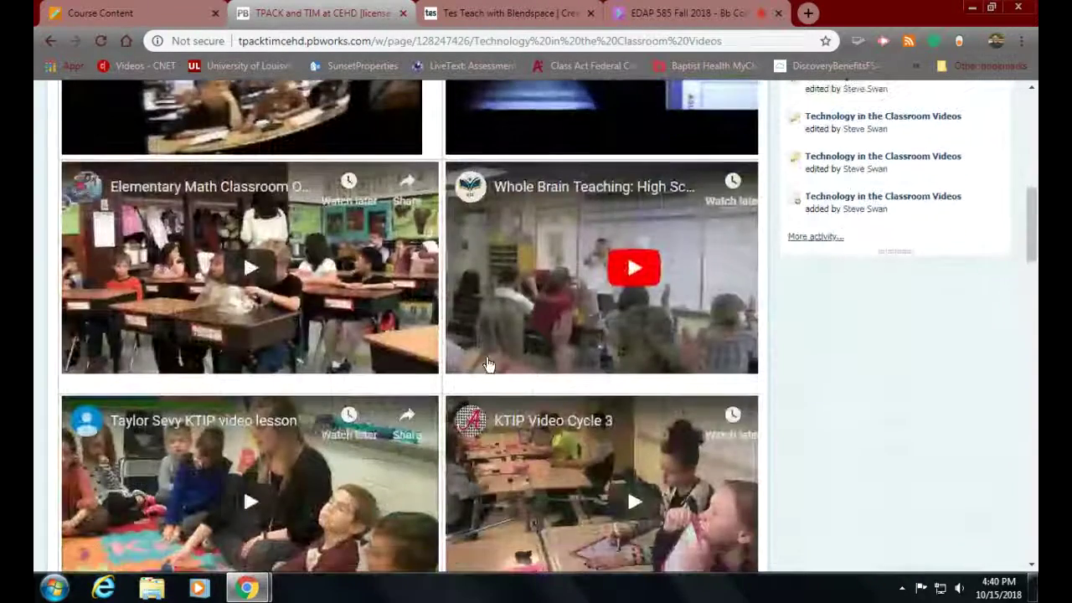
scroll(489, 364, down, 5)
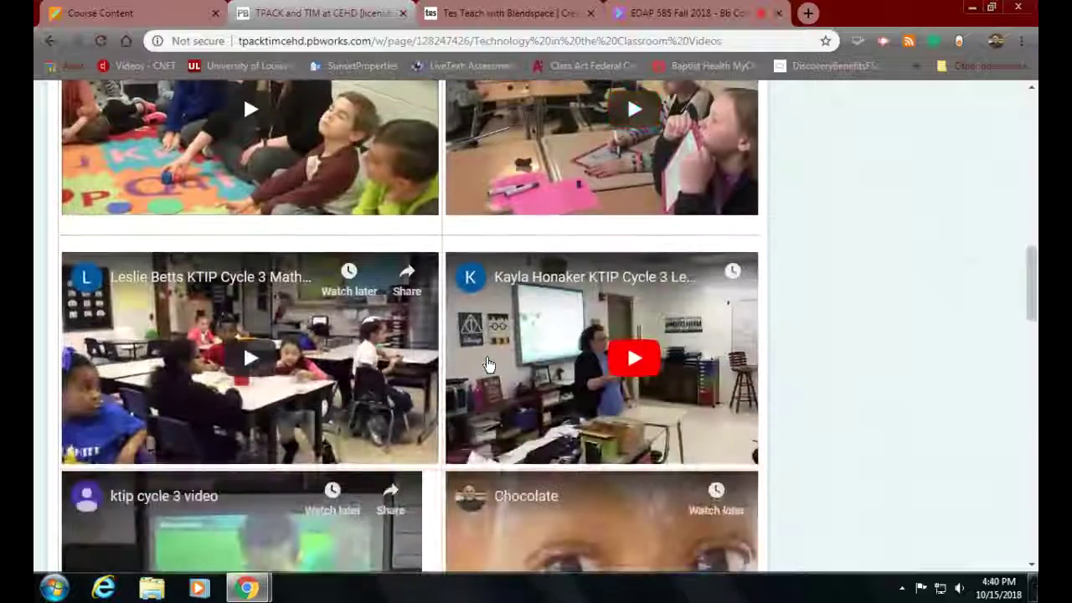
scroll(489, 362, down, 5)
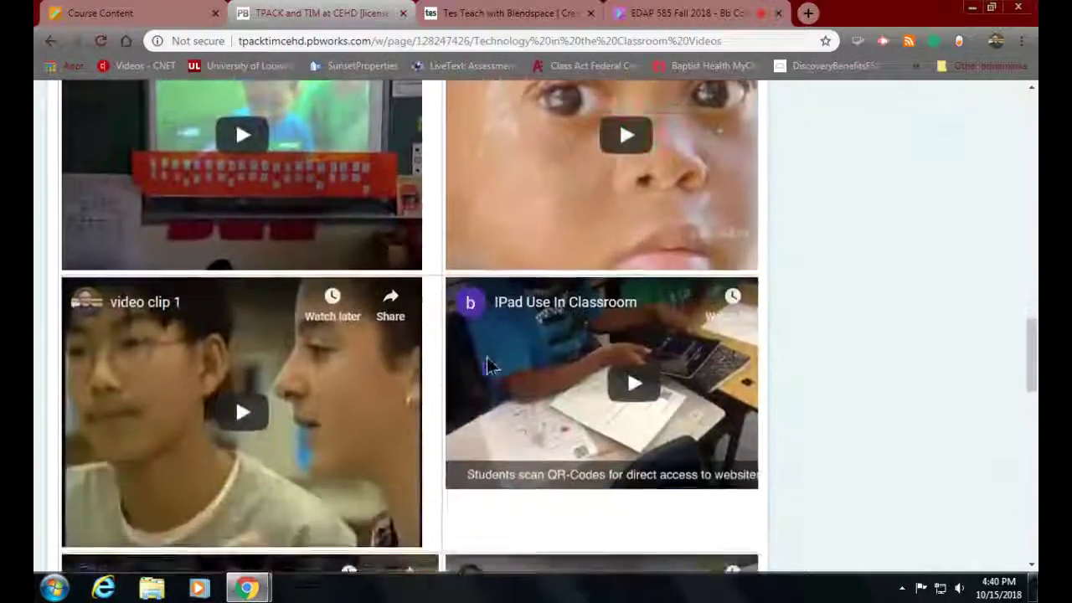
scroll(489, 362, down, 9)
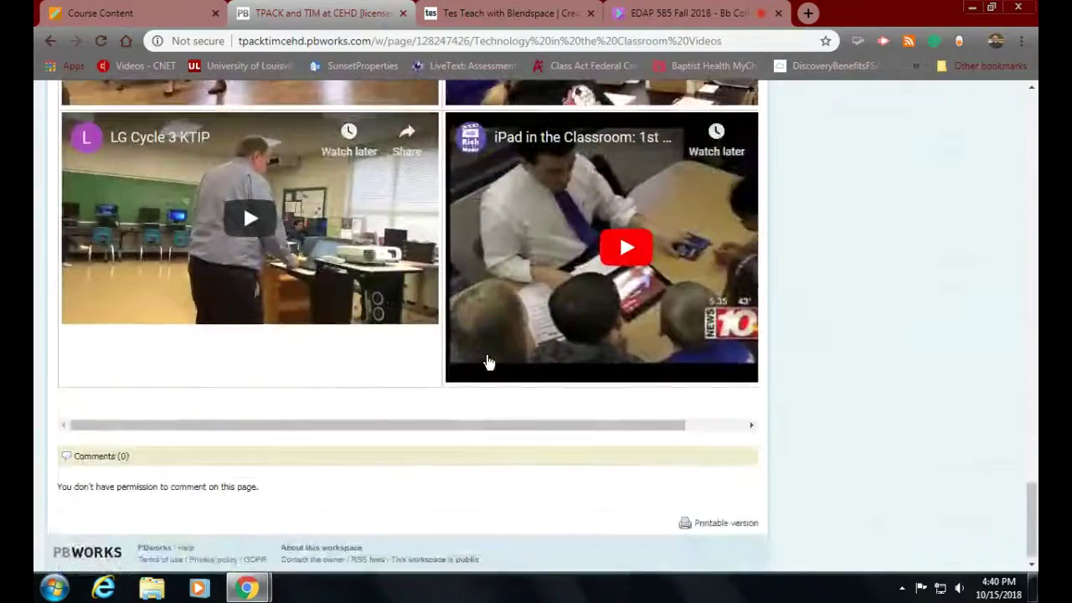
scroll(489, 362, up, 3)
scroll(489, 363, down, 1)
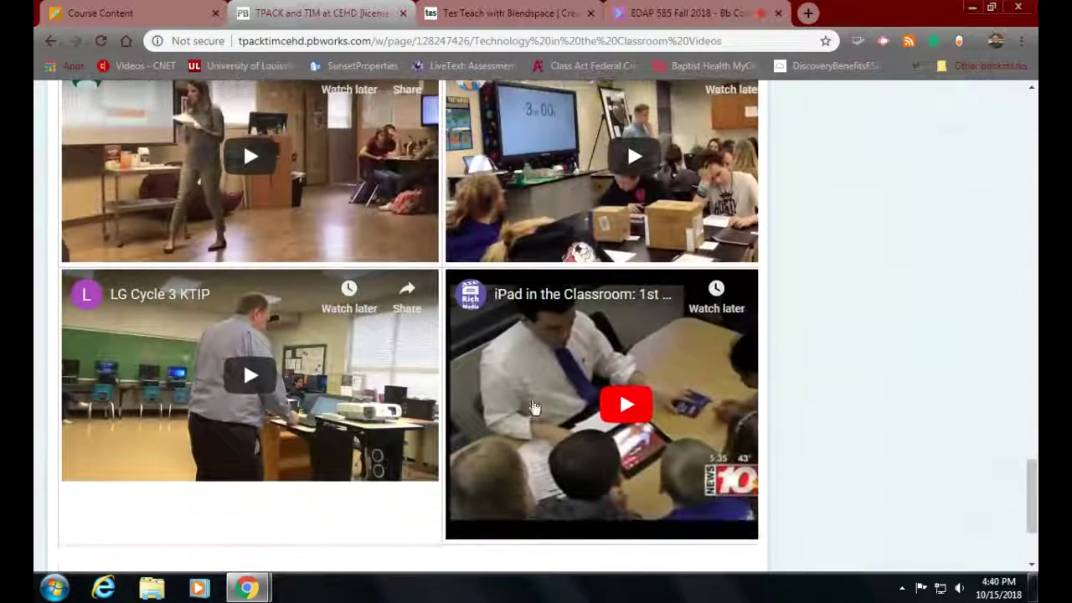
- Play the embedded "iPad in the Classroom" video and open it on YouTube
click(630, 410)
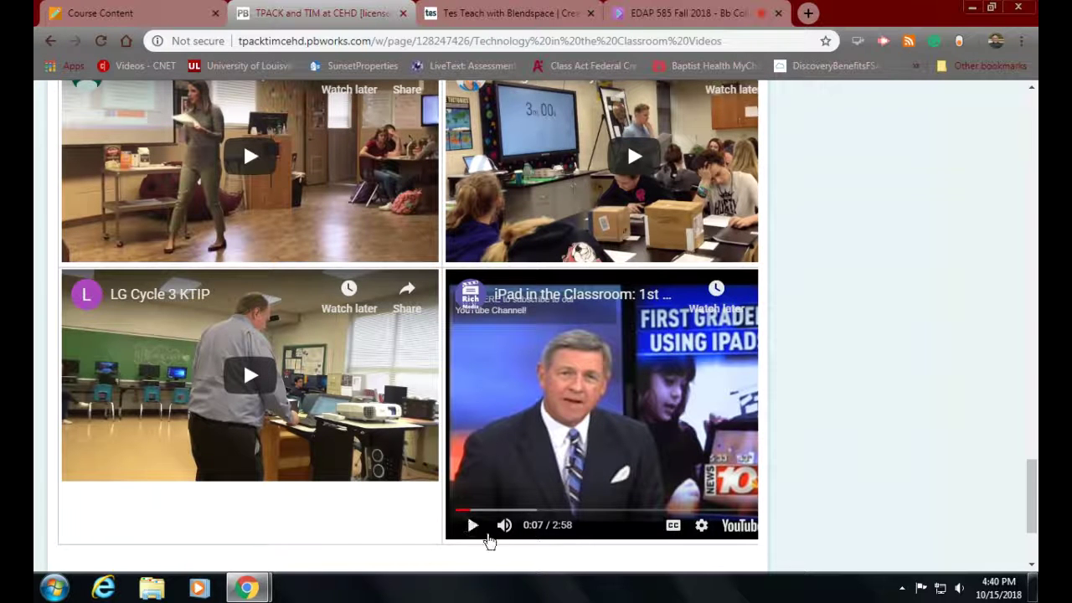
click(472, 527)
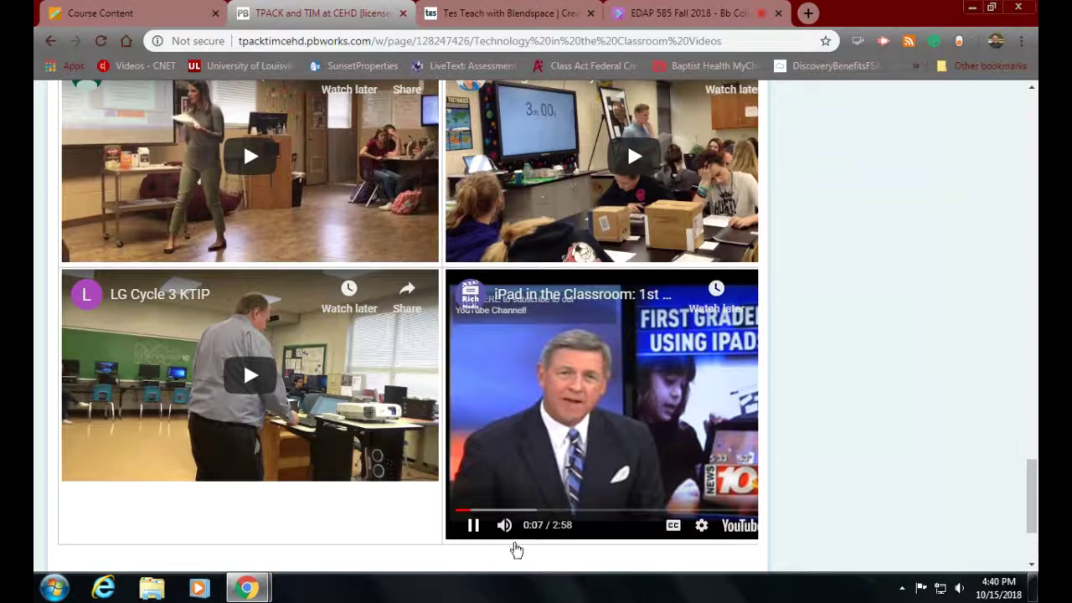
click(734, 527)
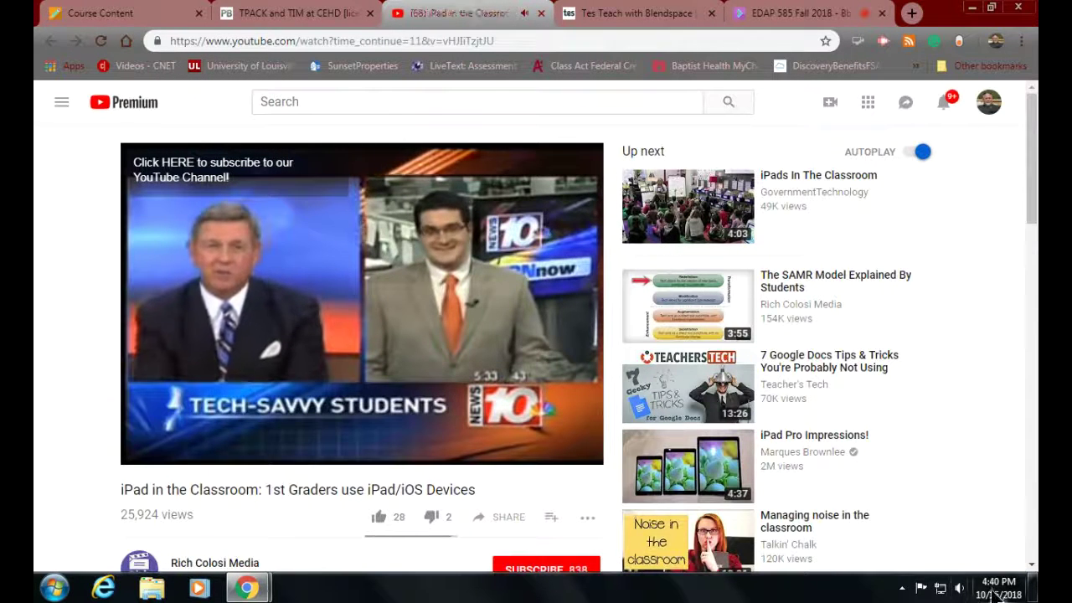
- Raise the system volume and watch the iPad video to 1:20, pausing at 0:25, 0:36 and 0:53 along the way
click(960, 588)
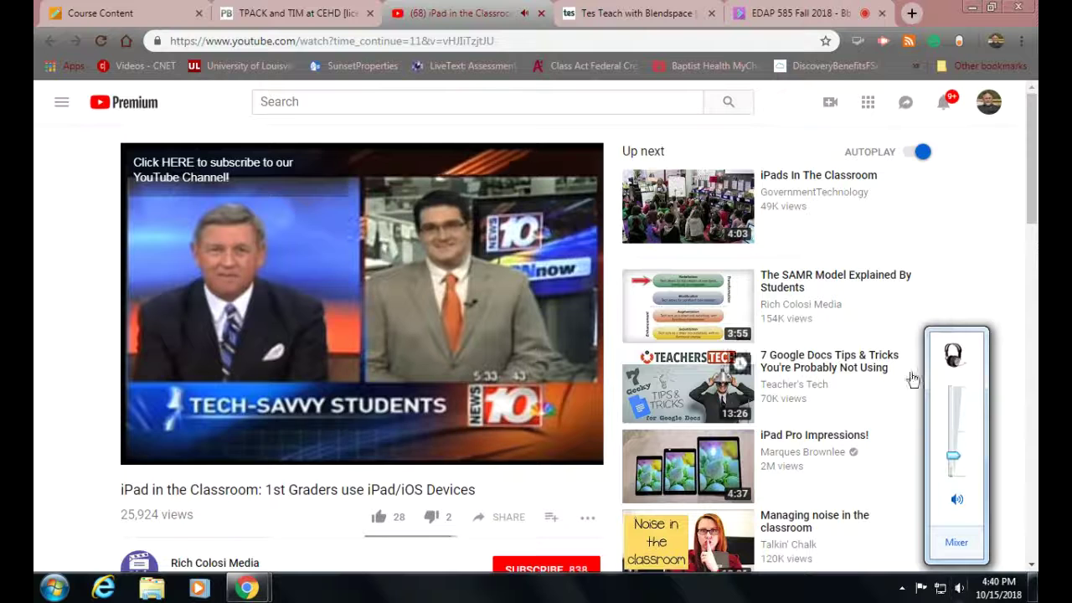
drag(945, 452, 948, 414)
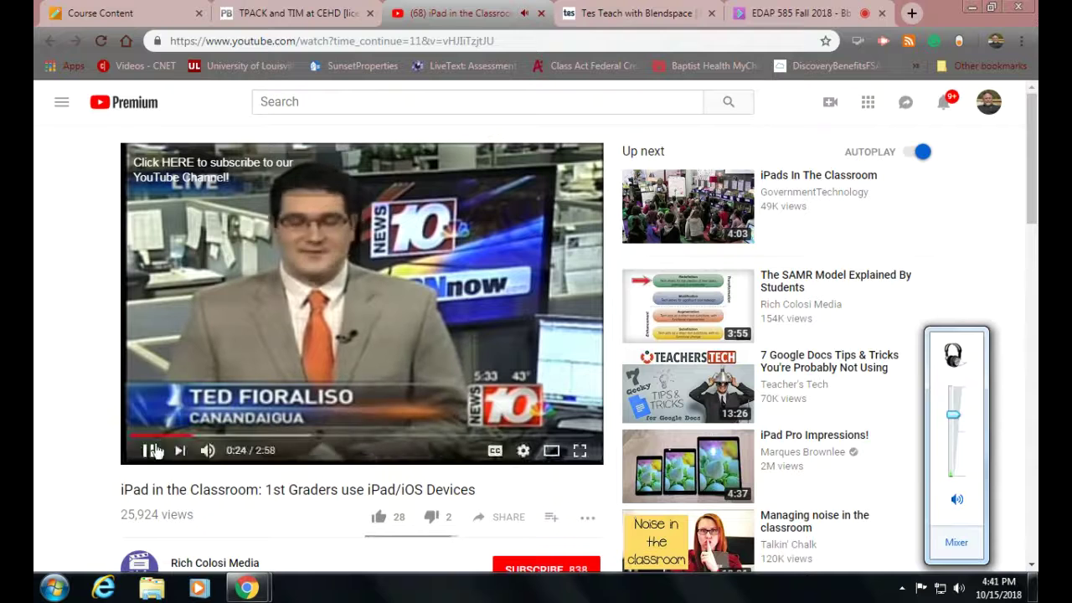
click(147, 452)
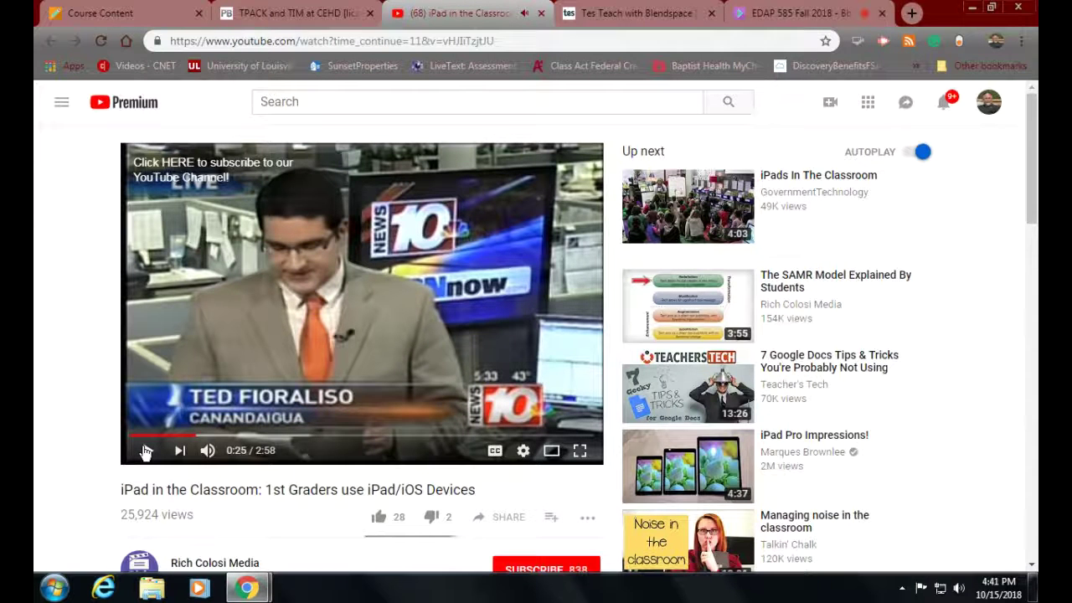
click(143, 451)
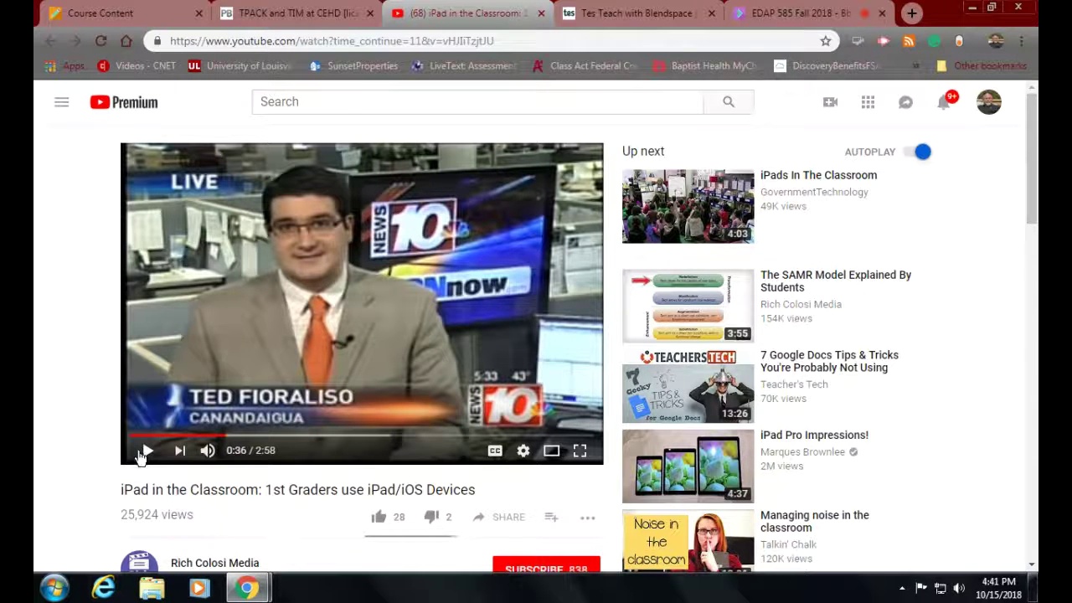
click(147, 452)
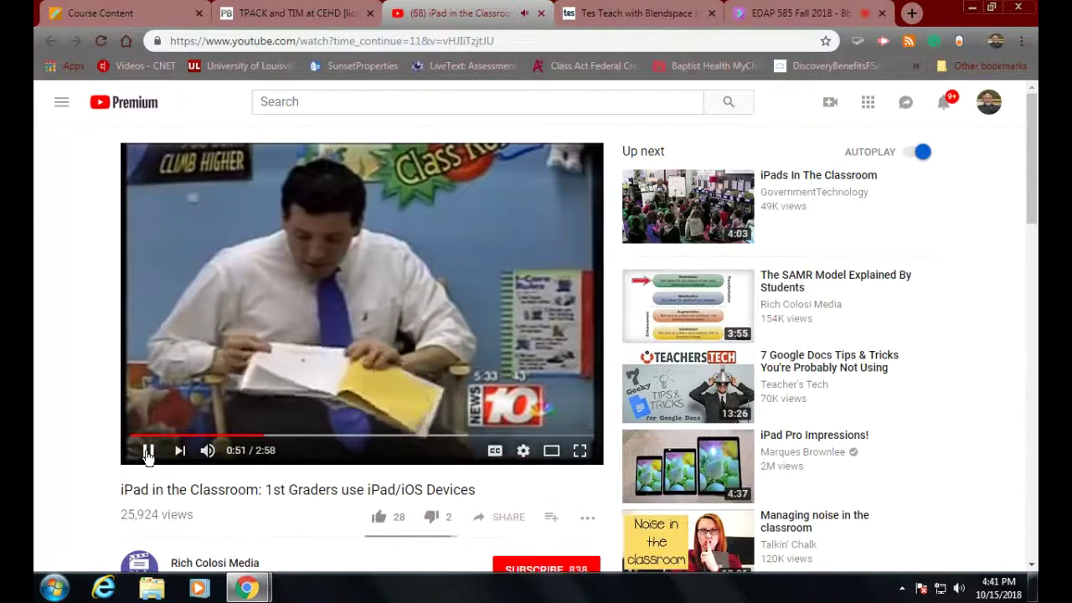
click(146, 452)
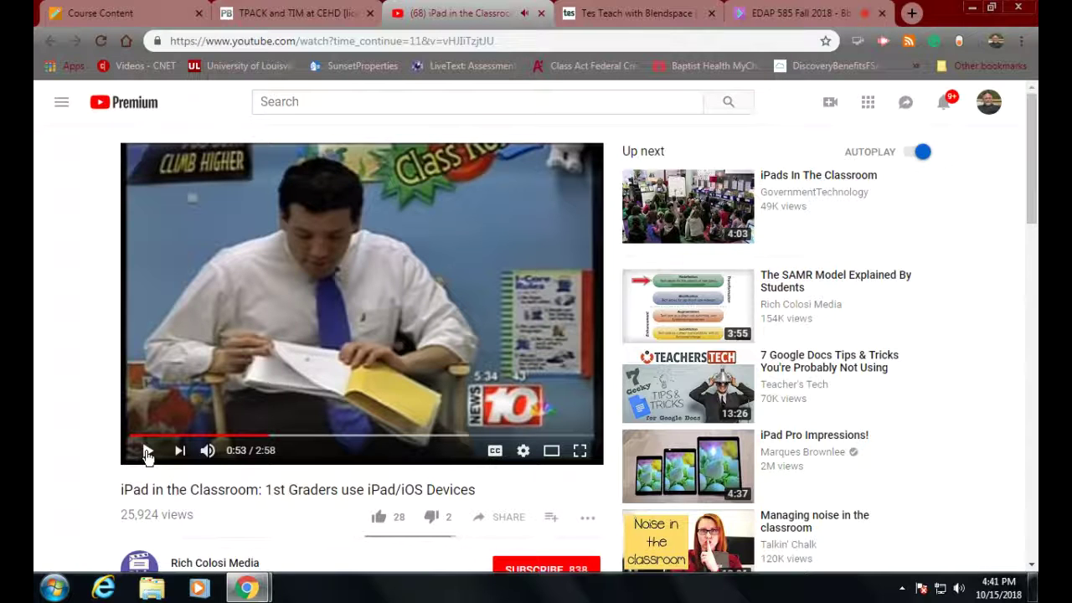
click(147, 452)
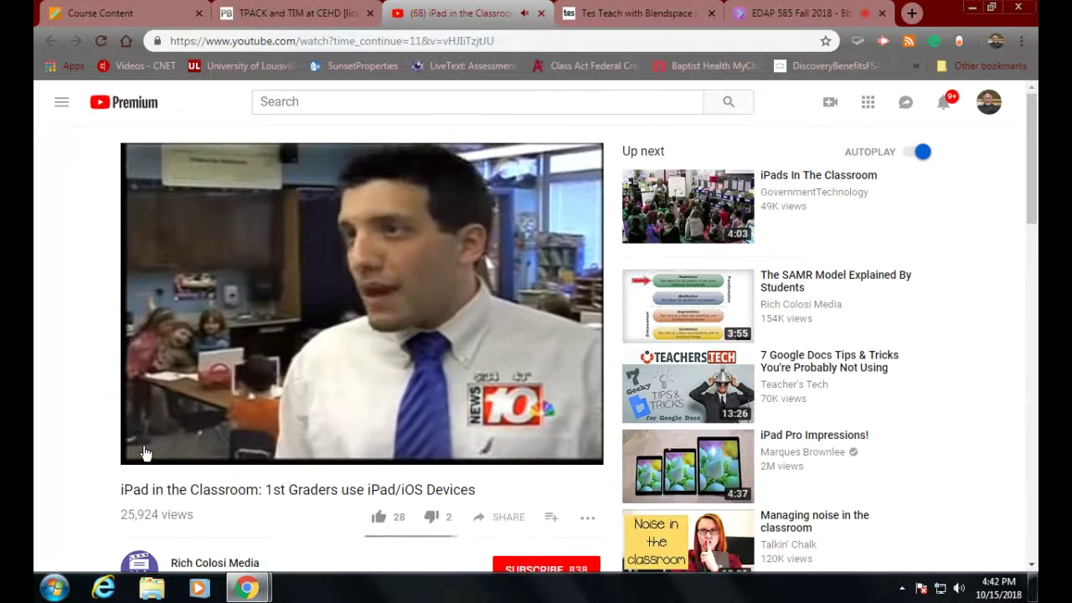
mouse_move(146, 453)
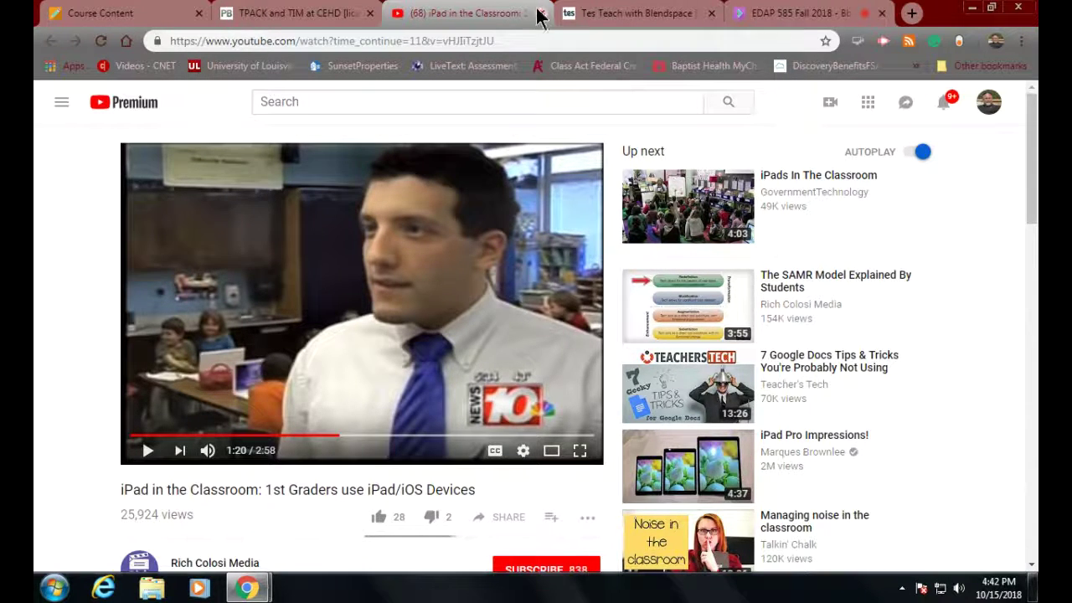
- Return to the wiki's Technology in the Classroom Videos page and examine the other embedded lesson videos
click(605, 15)
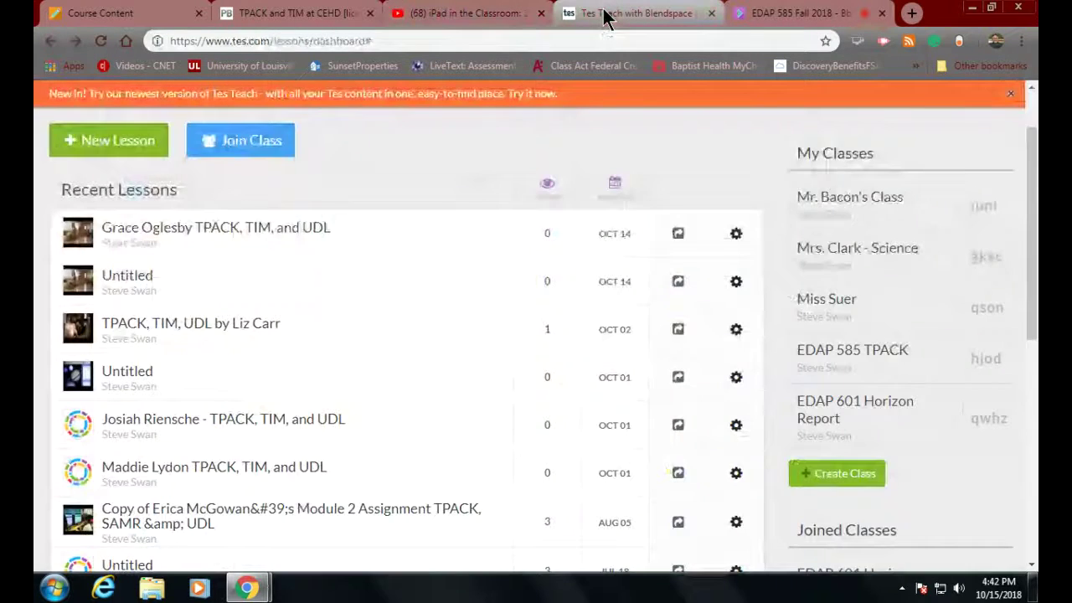
click(495, 15)
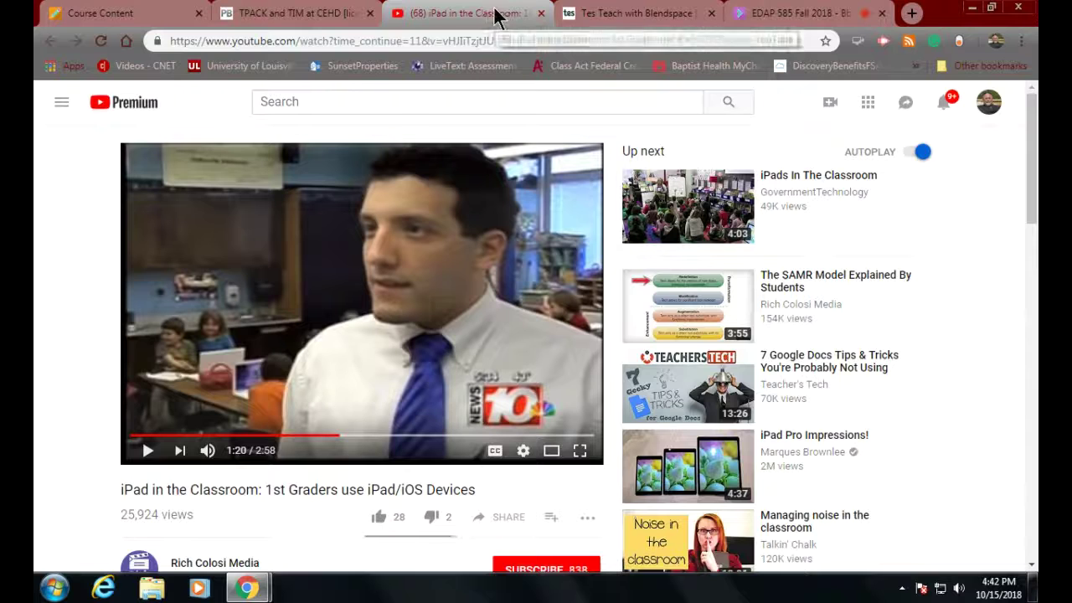
click(280, 15)
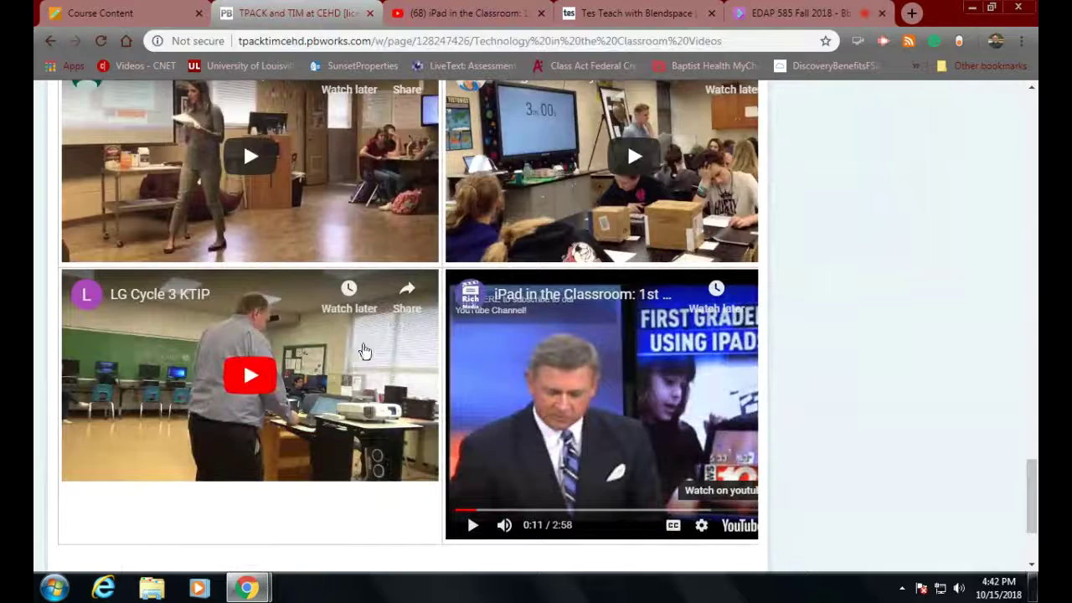
scroll(364, 351, down, 1)
scroll(352, 352, up, 11)
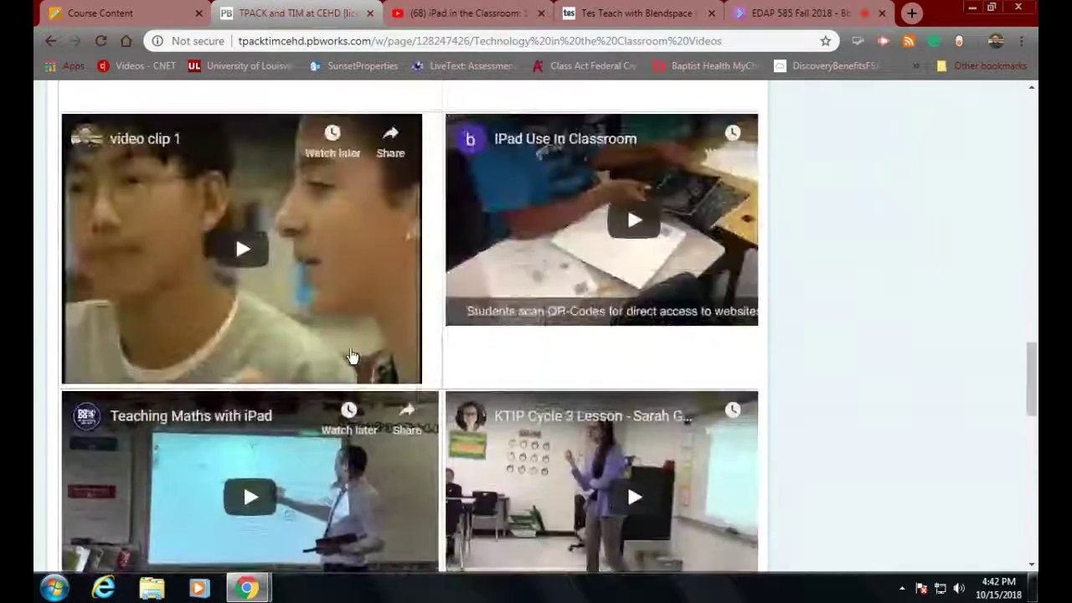
scroll(352, 356, up, 5)
scroll(351, 356, down, 2)
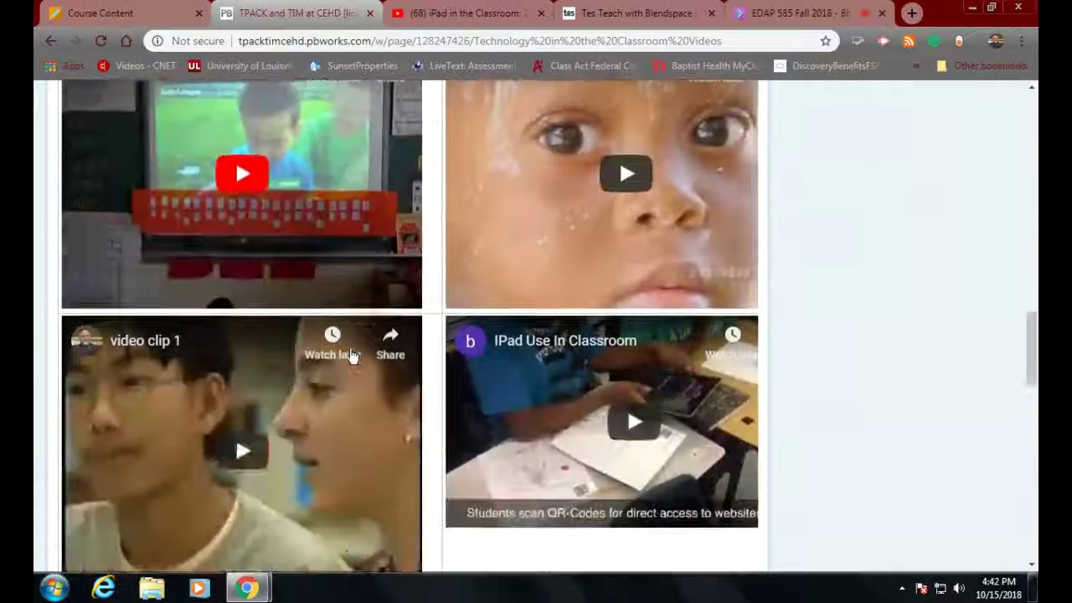
scroll(351, 355, down, 2)
scroll(352, 356, up, 10)
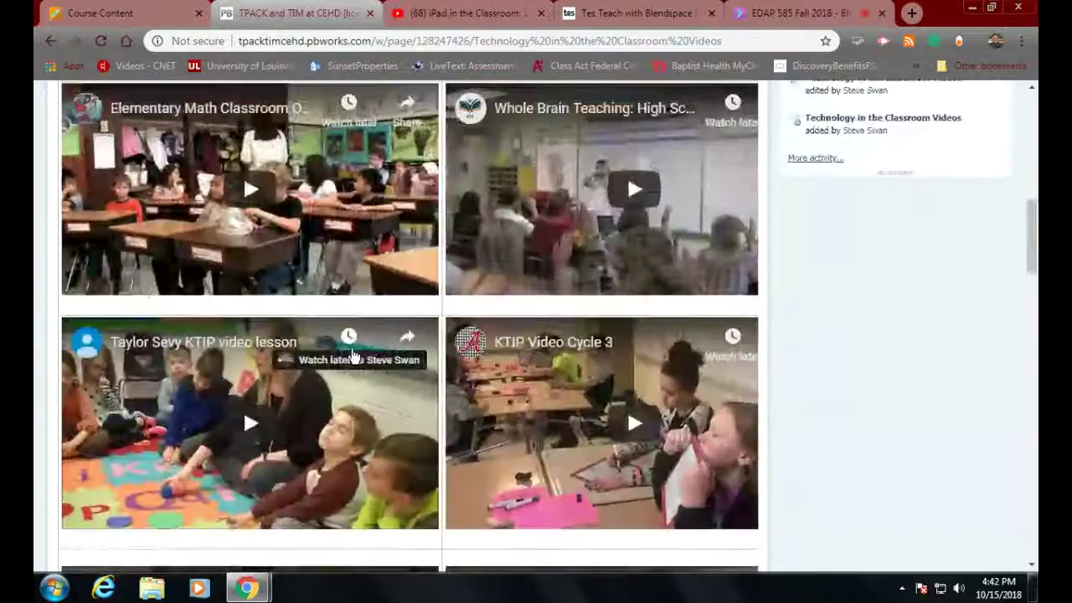
scroll(352, 356, up, 5)
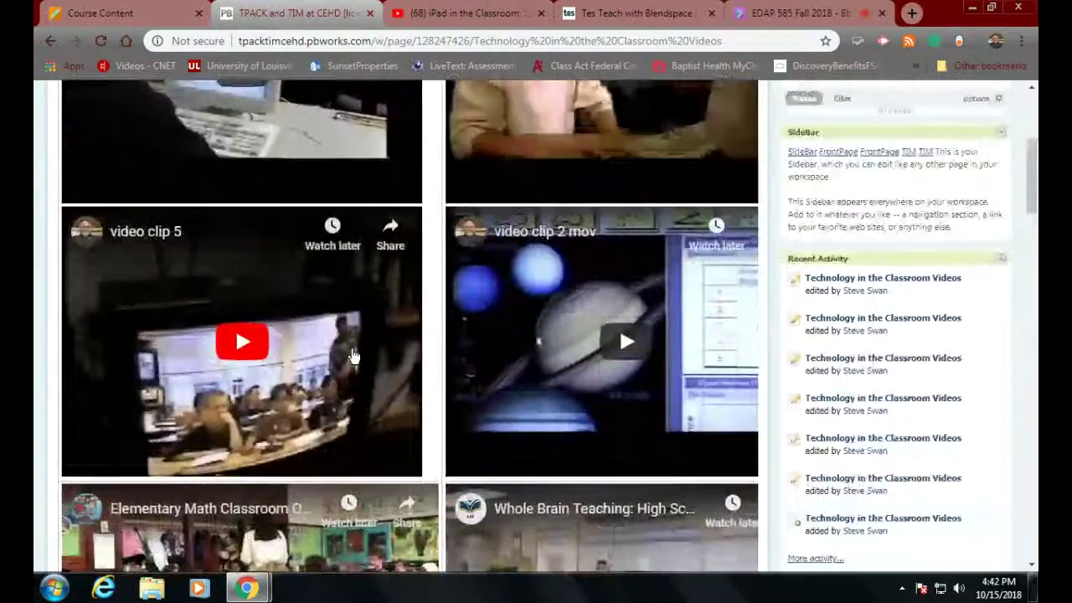
scroll(351, 356, up, 4)
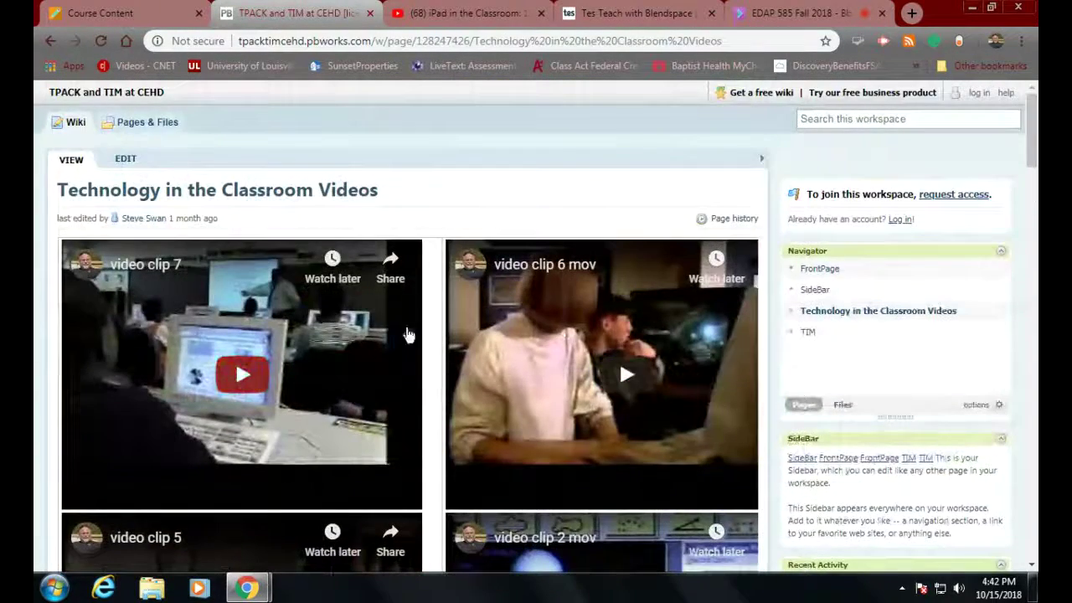
scroll(372, 350, down, 5)
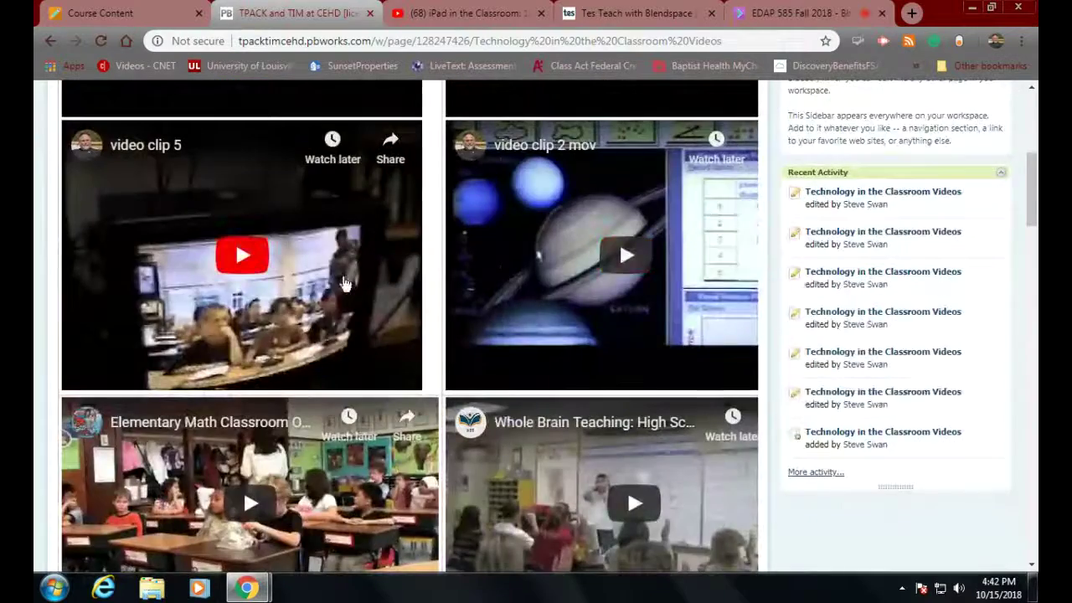
scroll(343, 283, up, 5)
scroll(333, 337, down, 3)
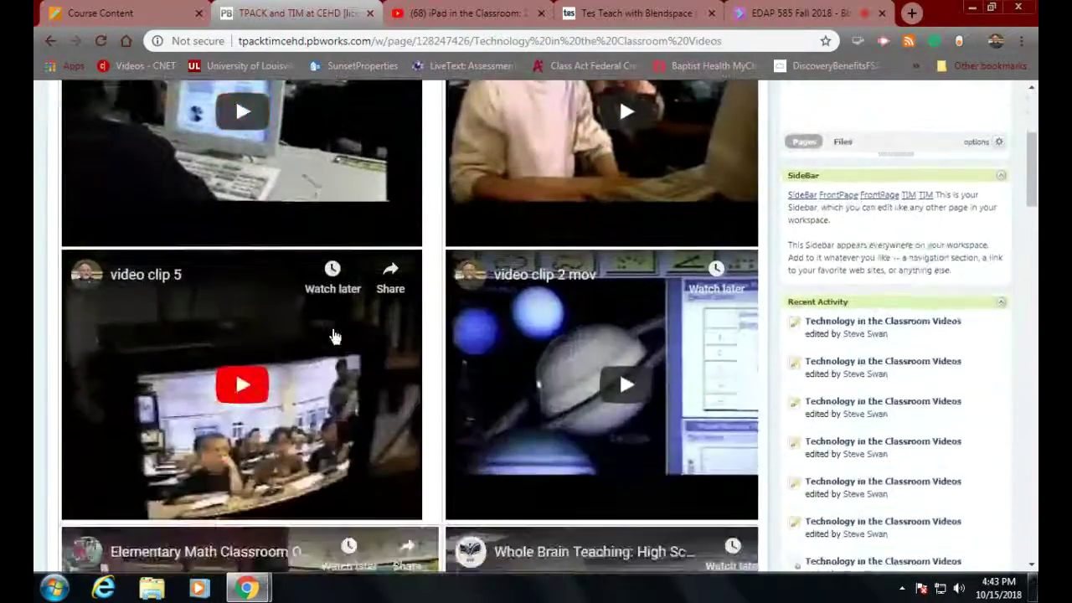
scroll(333, 337, down, 3)
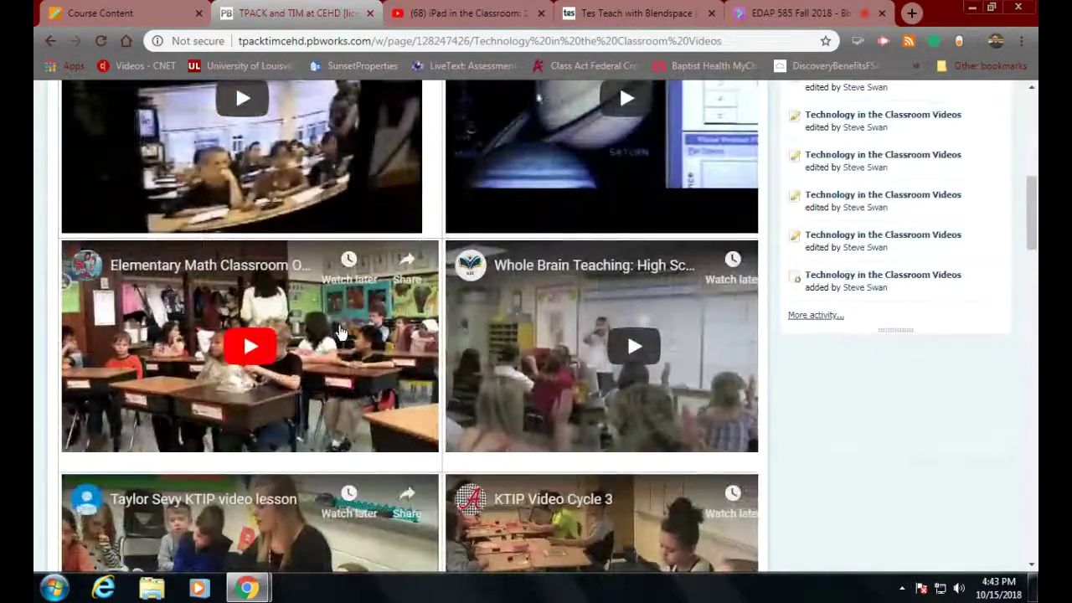
- Examine the remaining embedded lesson videos on the wiki page, down to the iPad in the Classroom clip at the end
scroll(341, 333, down, 5)
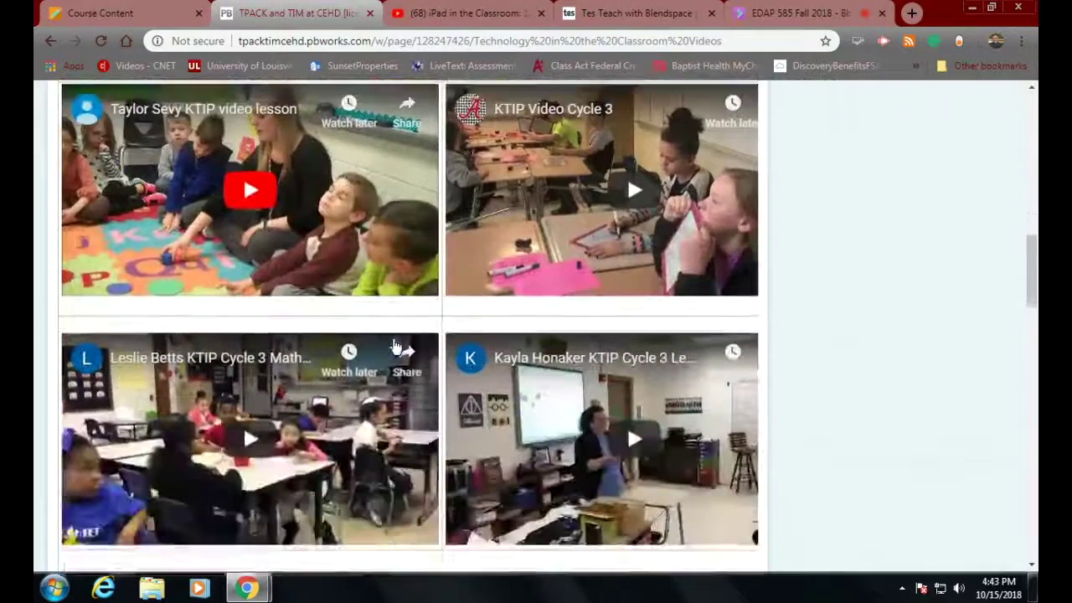
scroll(396, 345, down, 1)
scroll(396, 344, down, 3)
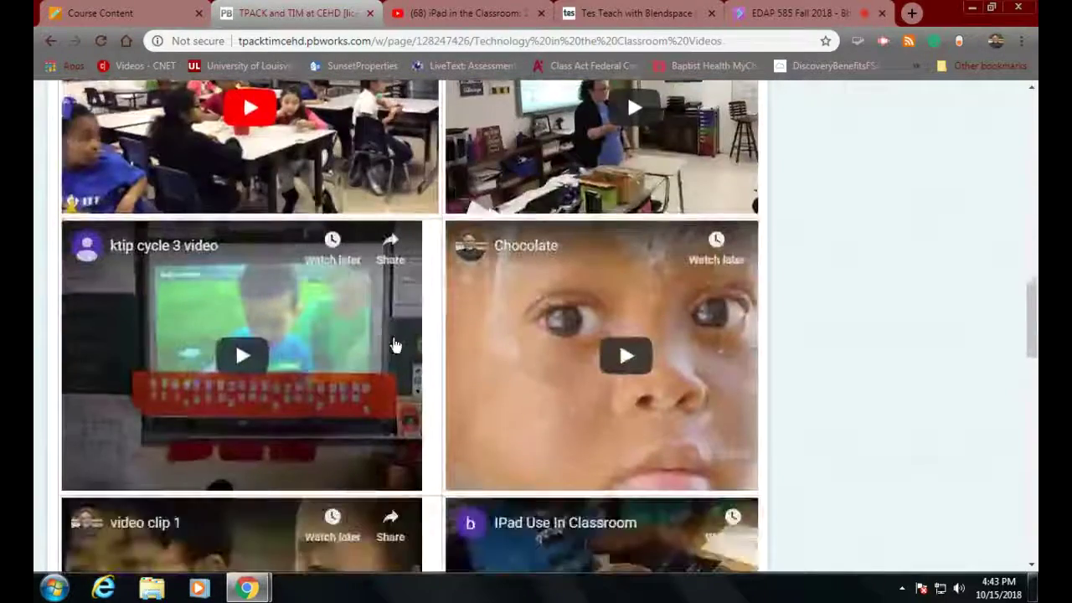
scroll(396, 345, down, 2)
scroll(394, 345, down, 1)
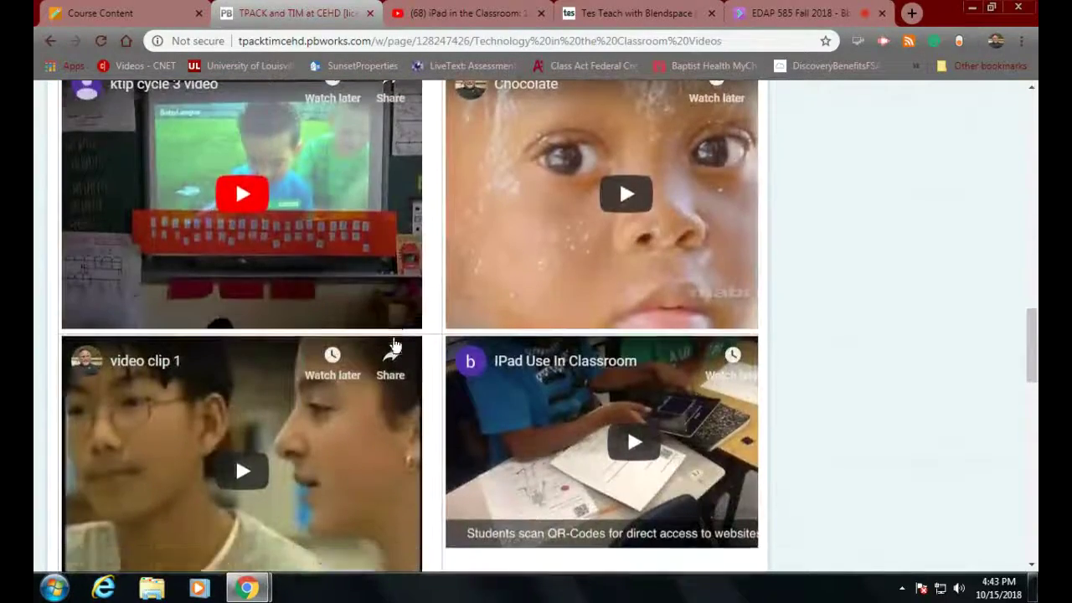
scroll(394, 345, down, 4)
scroll(396, 345, down, 1)
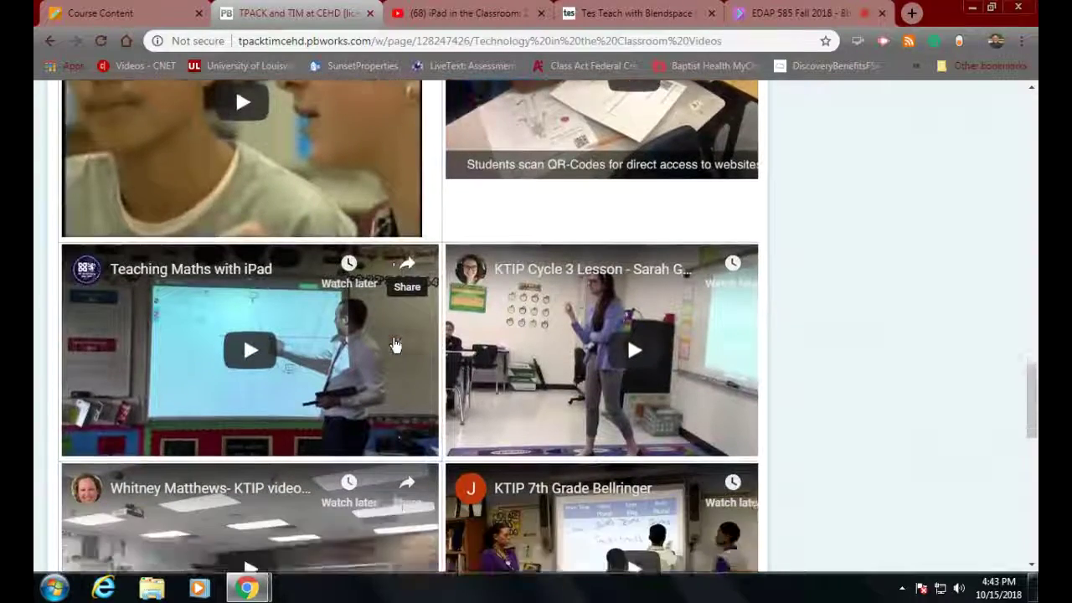
scroll(396, 345, down, 3)
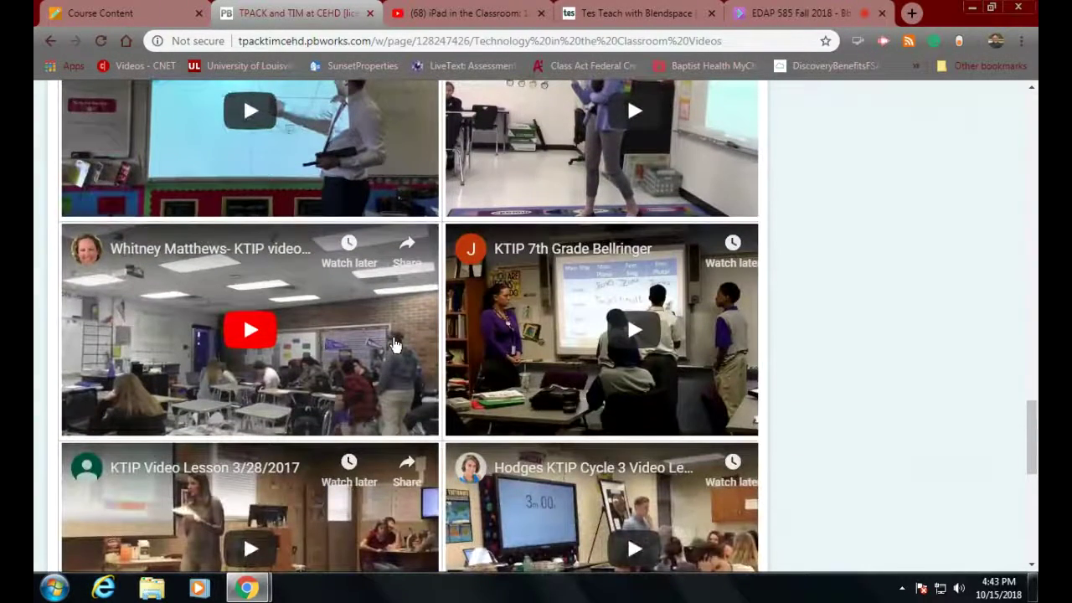
scroll(396, 345, down, 2)
scroll(396, 345, down, 2)
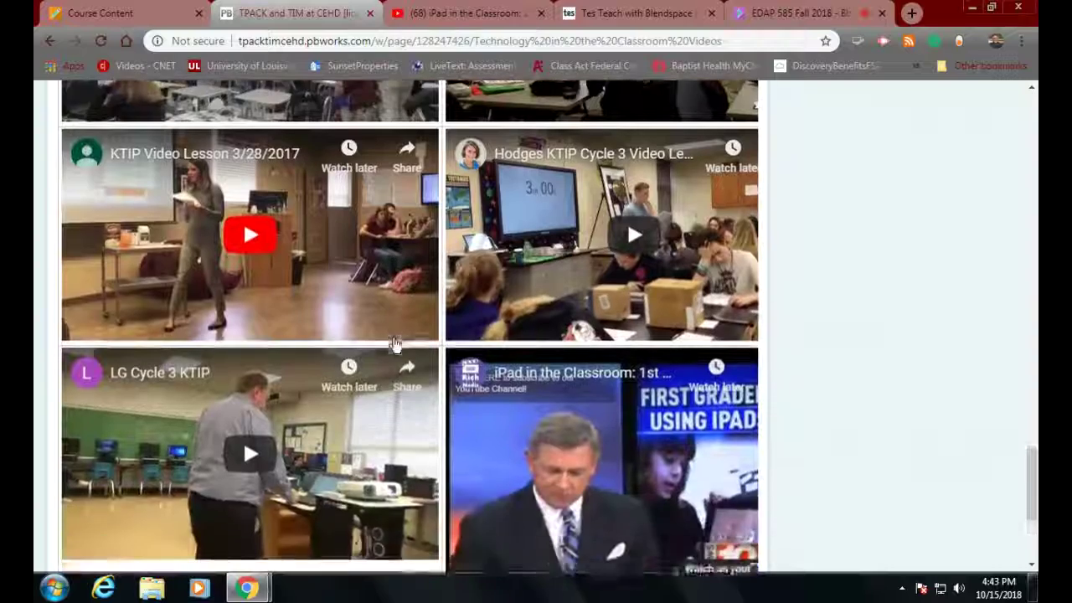
scroll(396, 345, down, 1)
scroll(396, 344, up, 4)
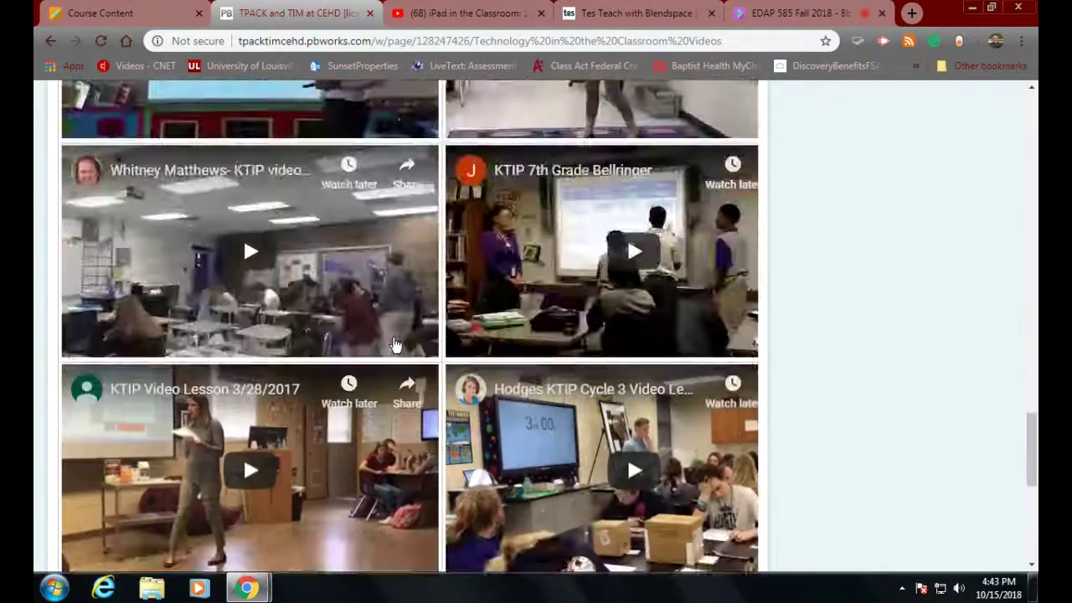
scroll(396, 345, down, 2)
scroll(396, 345, down, 2)
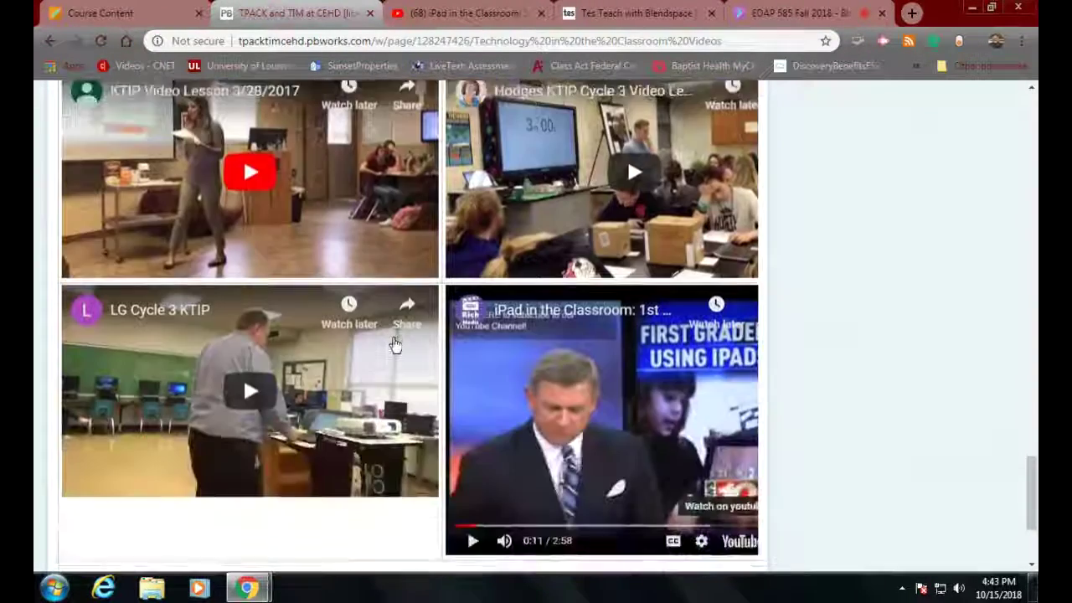
- Look back up through the embedded videos, past Teaching Maths with iPad and IPad Use In Classroom, to the ktip cycle 3 video
scroll(396, 345, up, 1)
scroll(396, 345, up, 5)
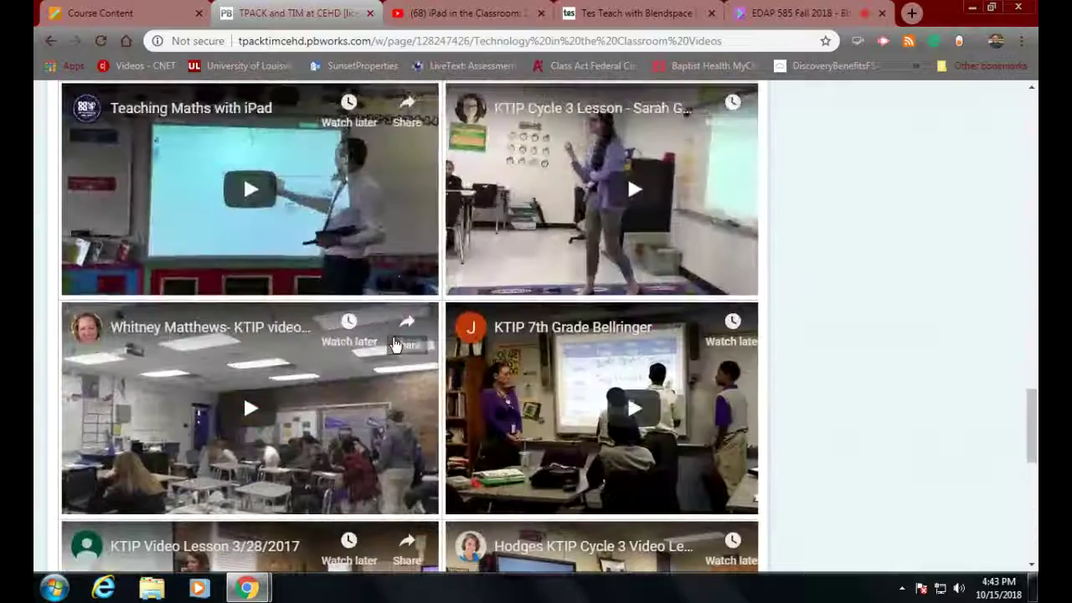
scroll(396, 345, up, 4)
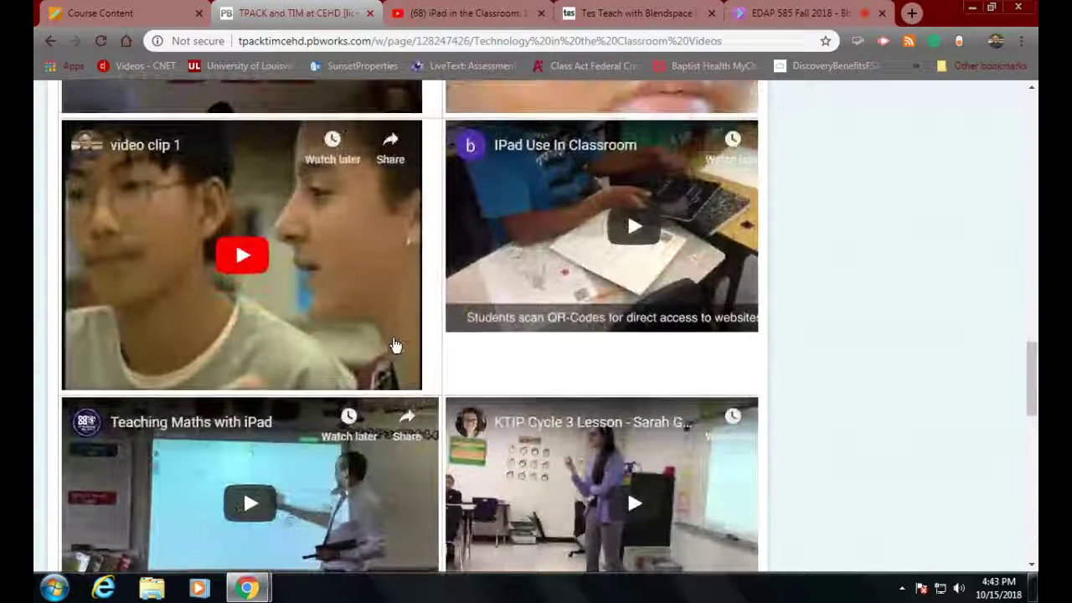
scroll(396, 344, down, 3)
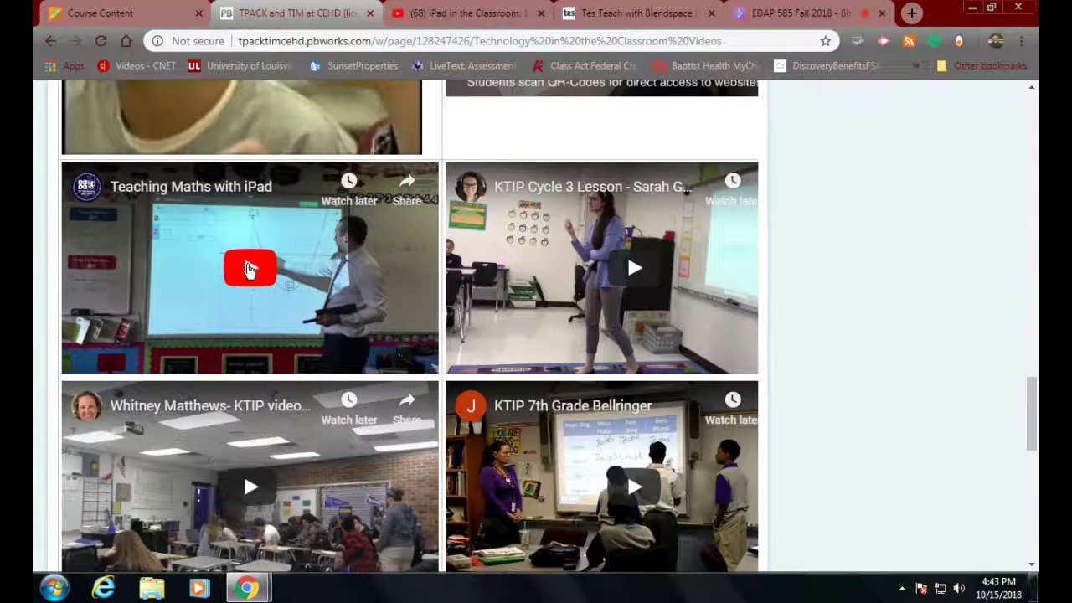
scroll(517, 317, up, 2)
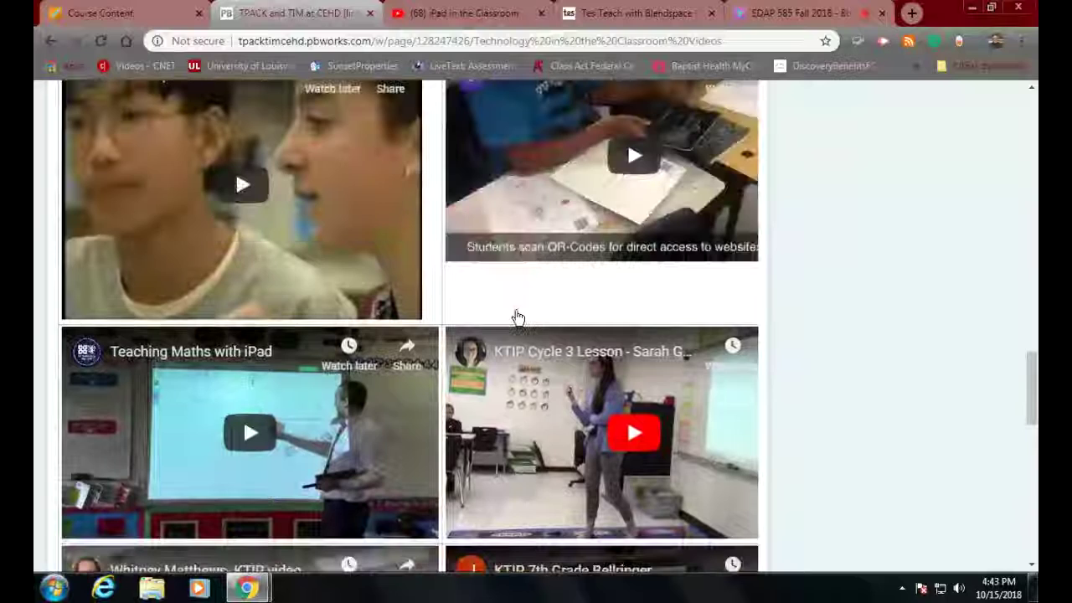
scroll(516, 317, up, 3)
scroll(517, 316, down, 2)
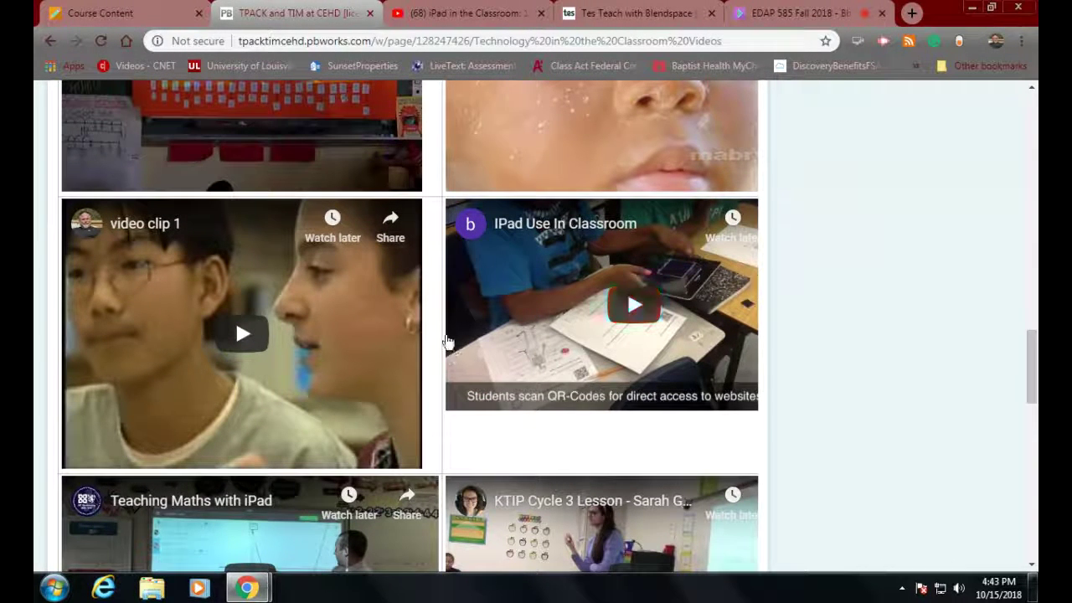
scroll(447, 343, up, 3)
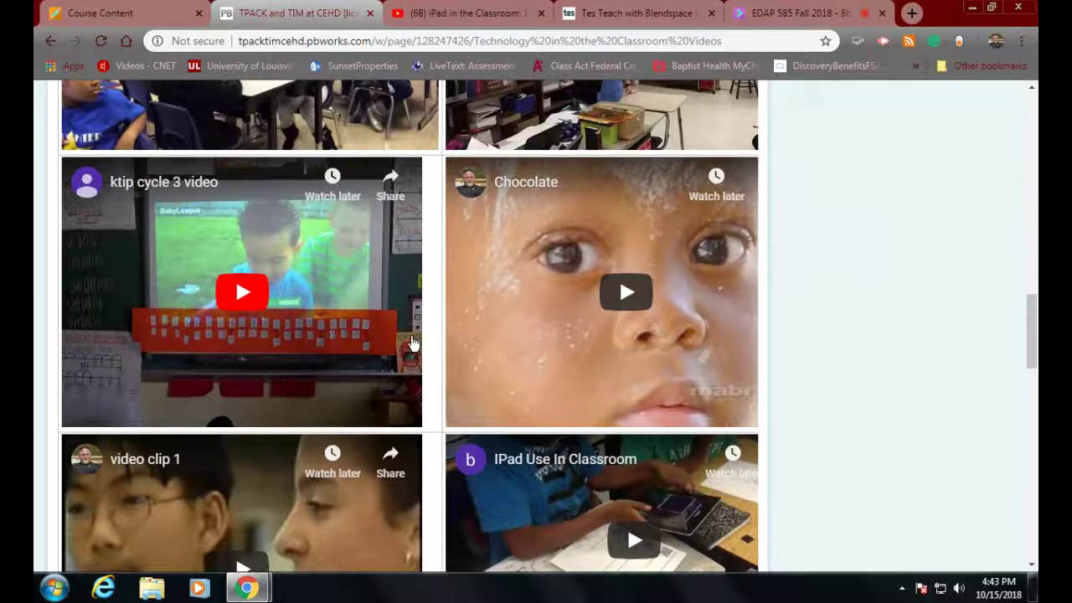
- Play the embedded ktip cycle 3 video, pausing at 0:10, and continue it in full screen to a pause at 0:40
click(242, 293)
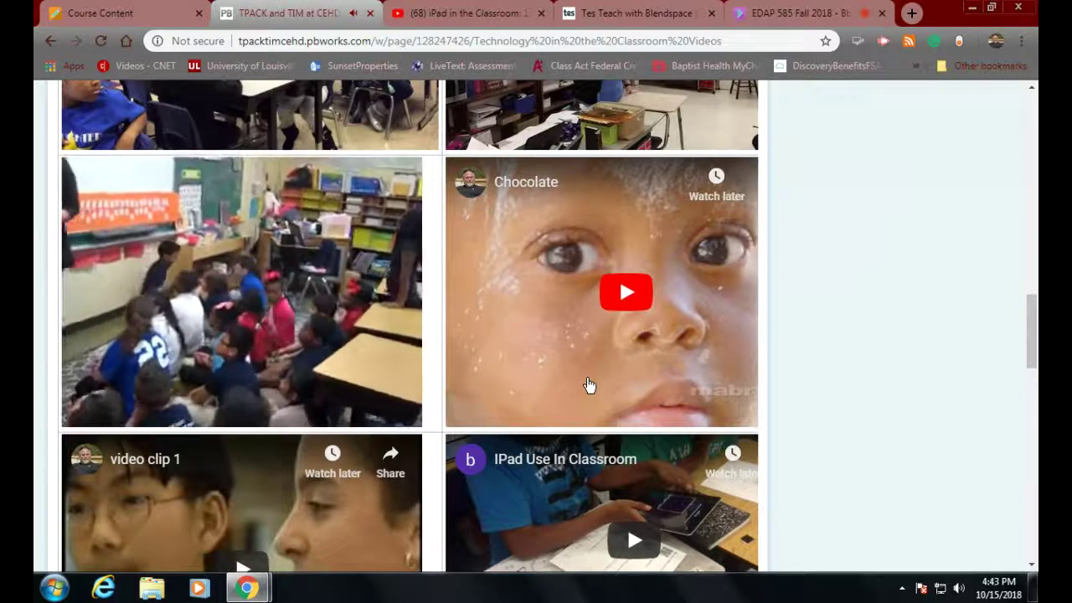
mouse_move(375, 391)
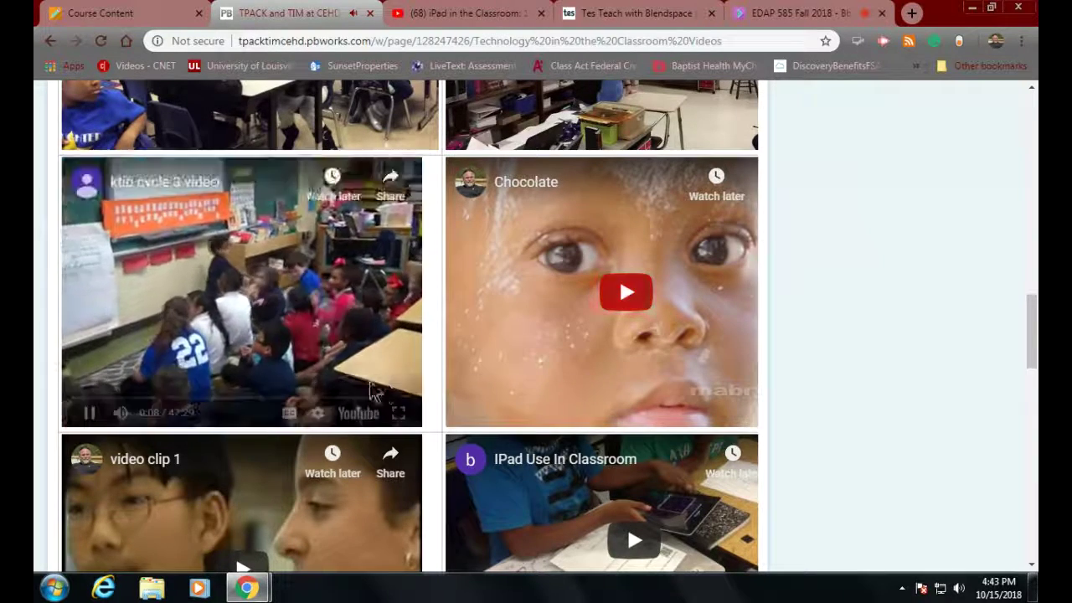
click(92, 413)
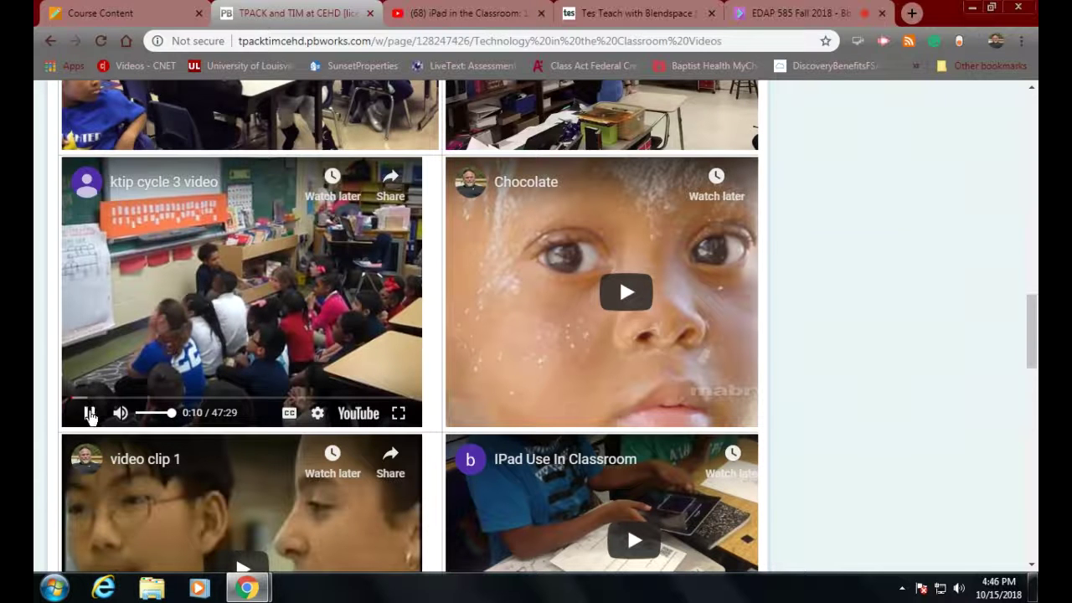
click(399, 414)
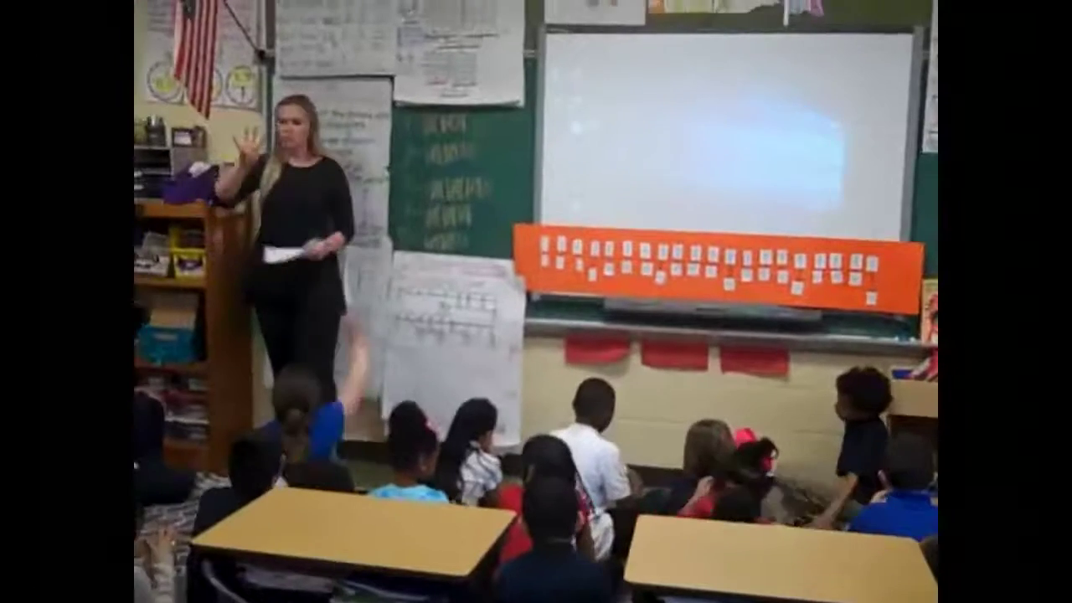
click(397, 426)
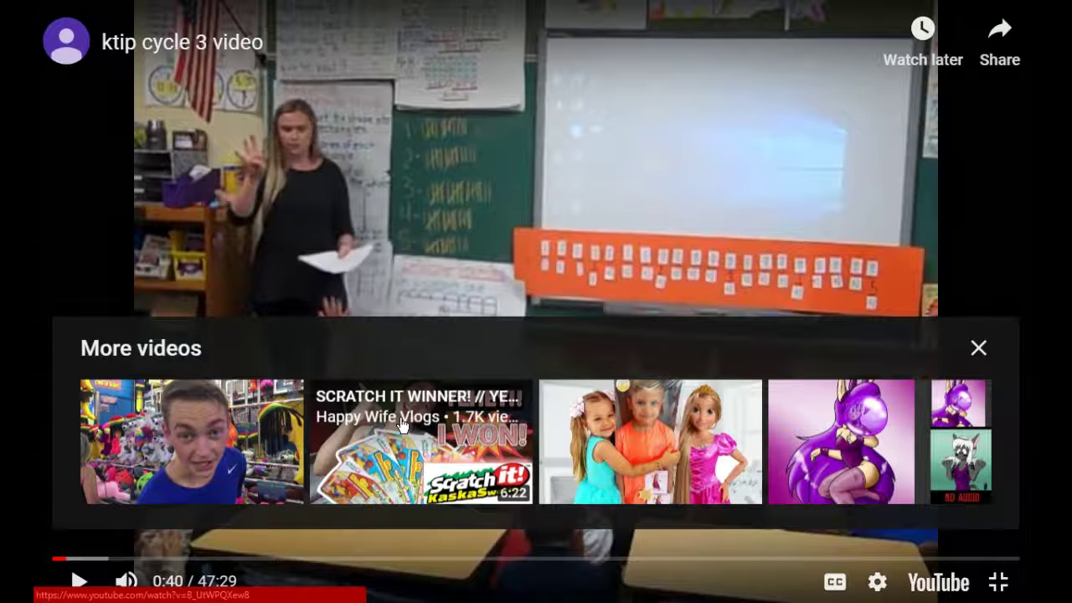
- Resume the ktip cycle 3 video, skip ahead to 4:29 and pause it there
key(space)
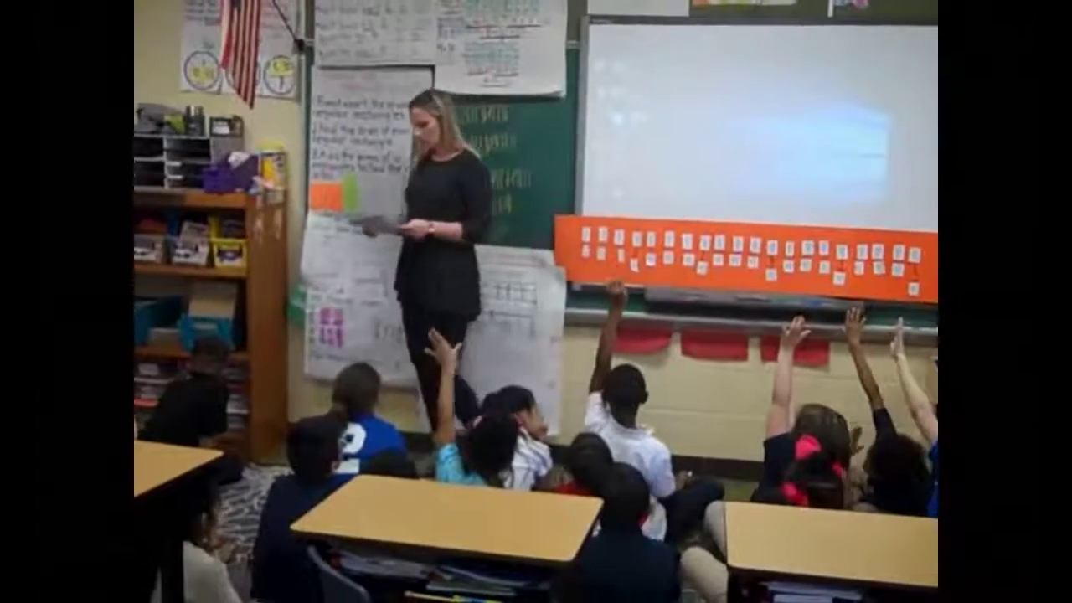
mouse_move(378, 412)
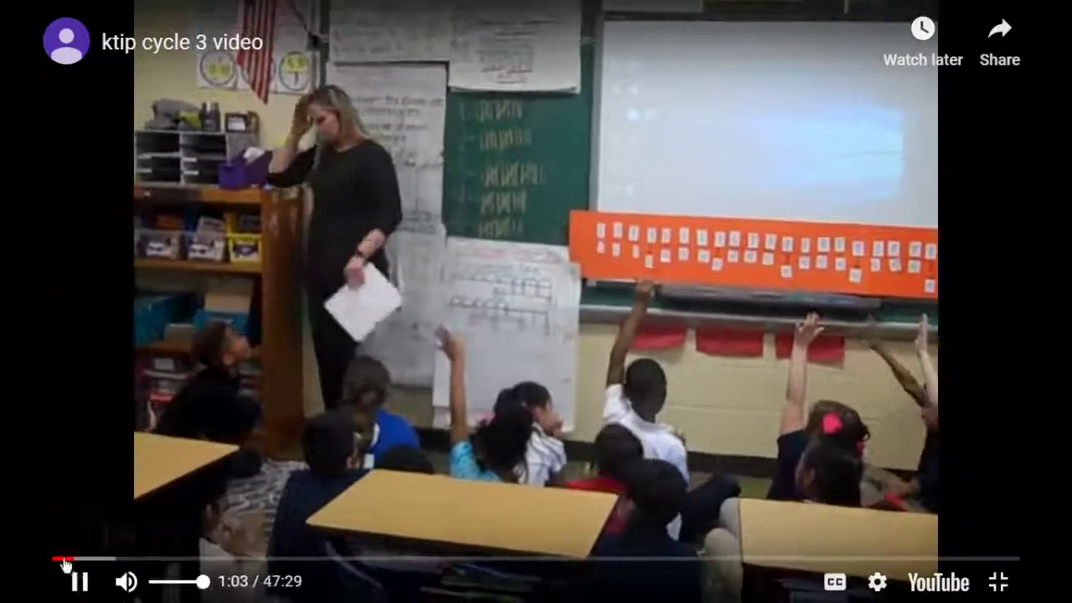
click(143, 560)
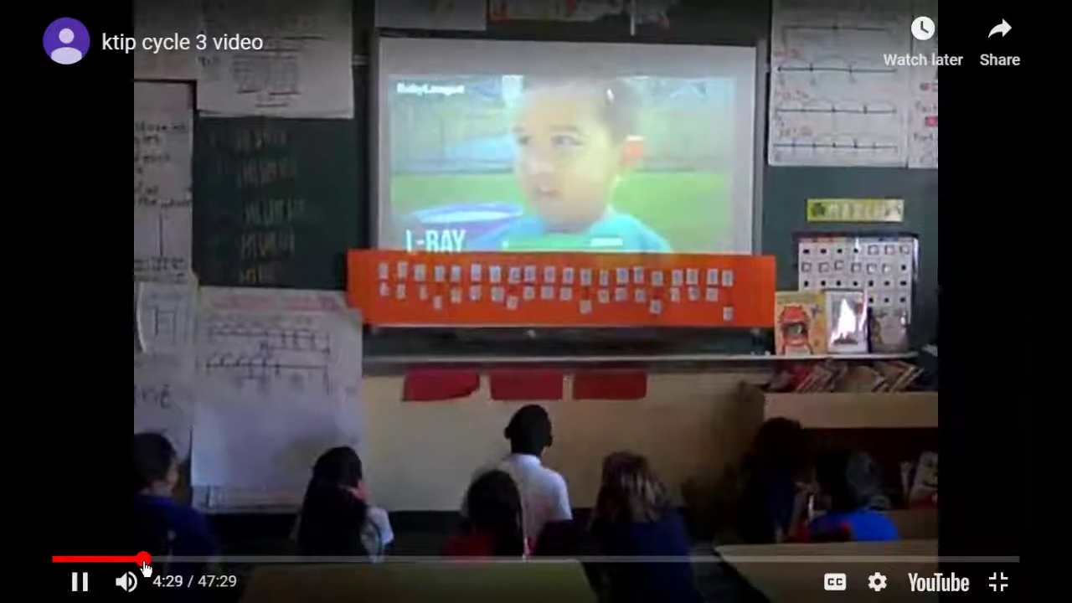
key(space)
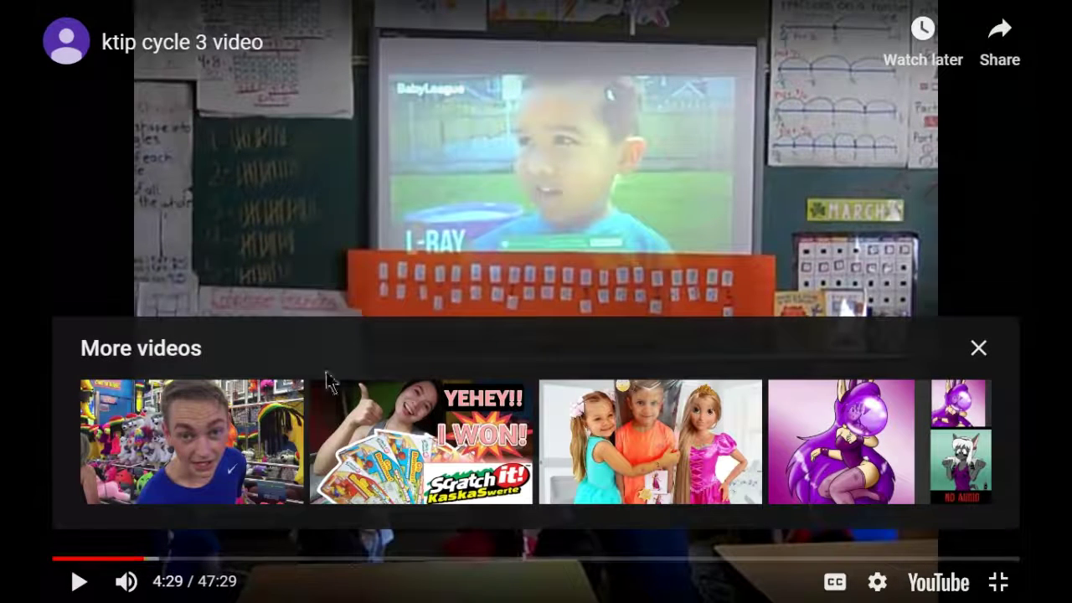
- Resume the ktip cycle 3 video, rewind slightly to rewatch the projected clip, and skip ahead to 8:12 and 10:05
click(507, 224)
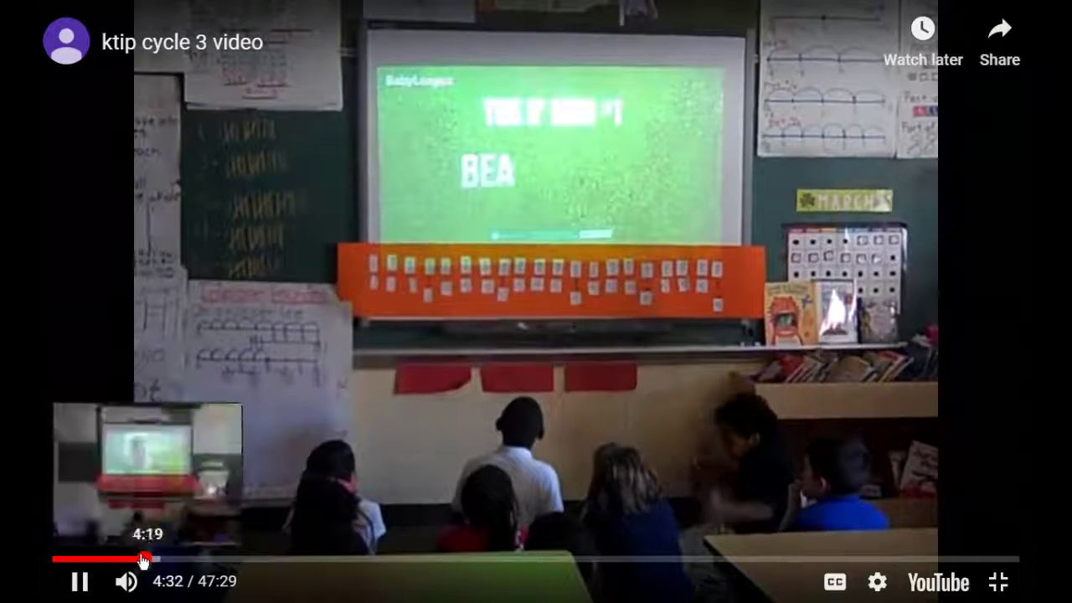
mouse_move(148, 560)
mouse_down()
mouse_move(121, 559)
mouse_move(133, 550)
mouse_up()
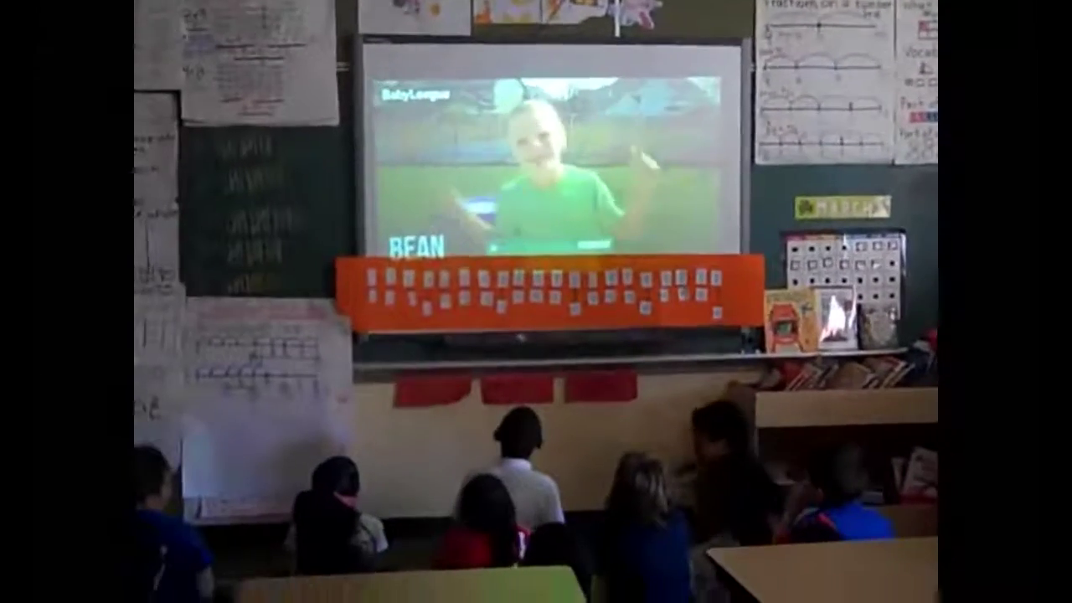
mouse_move(400, 504)
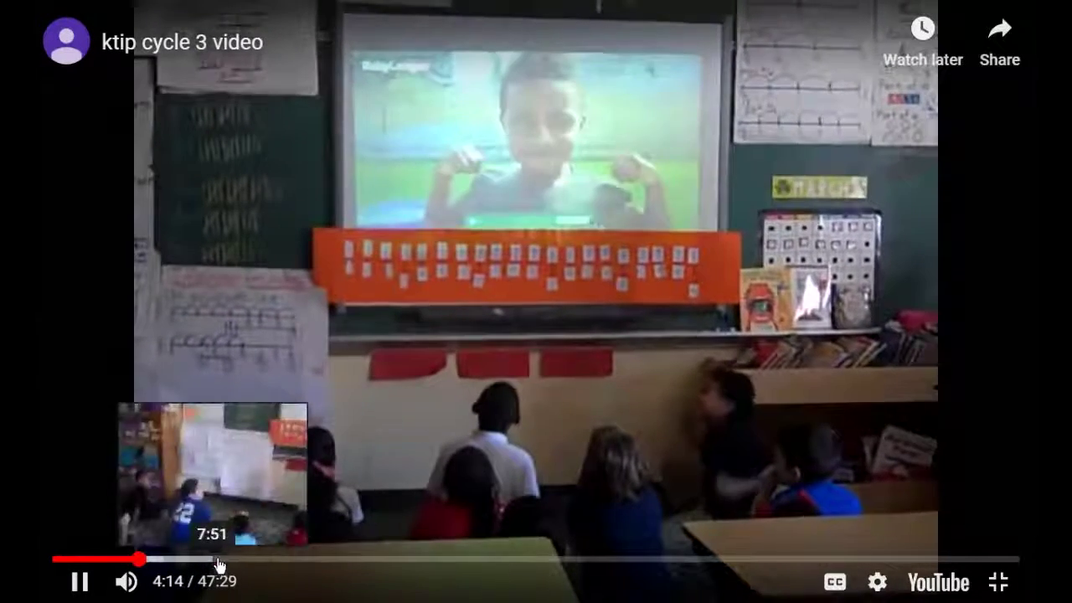
click(219, 559)
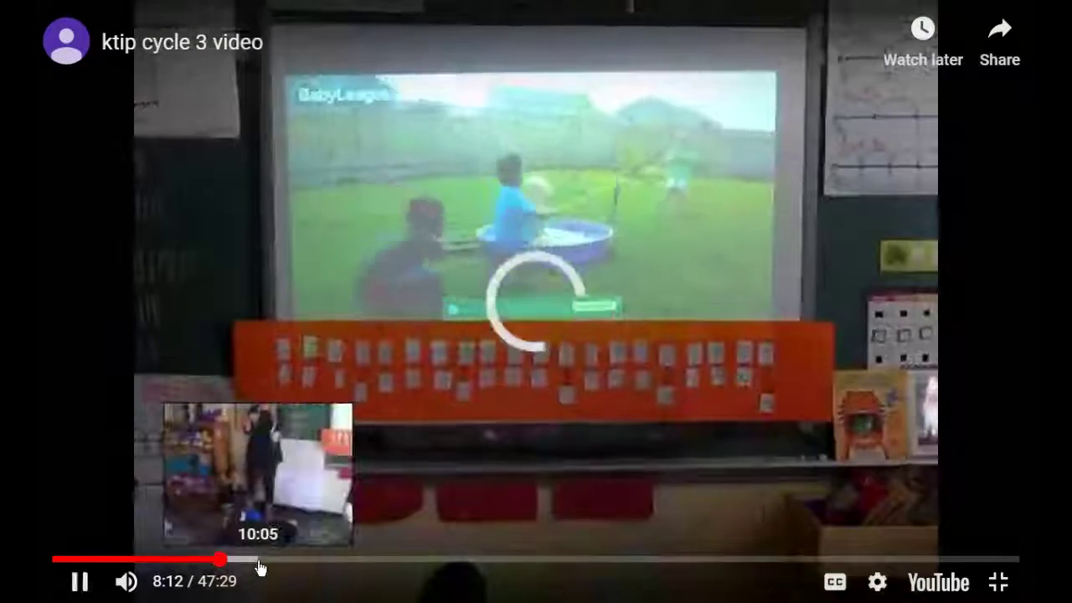
click(258, 566)
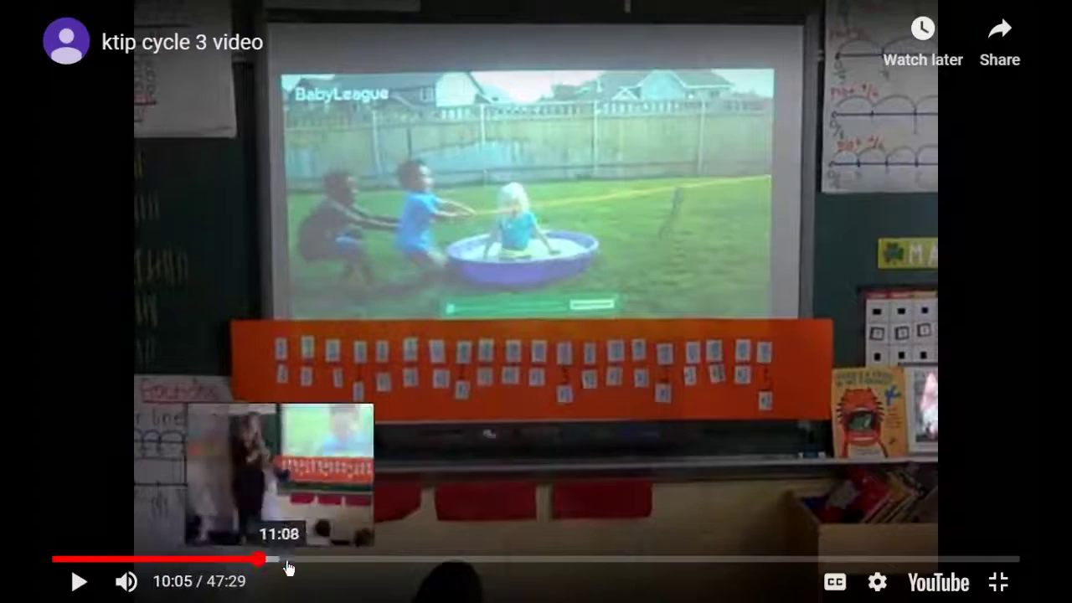
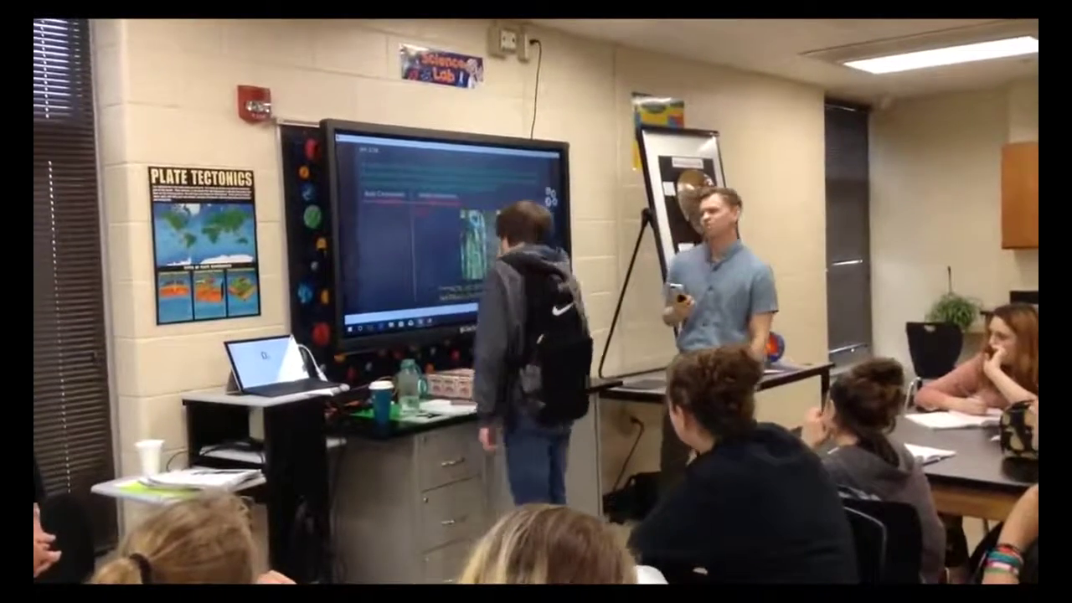
- Pause the full-screen KTIP Cycle 3 science lesson video at 2:12, leave full screen, and return to the wiki's videos page
click(755, 164)
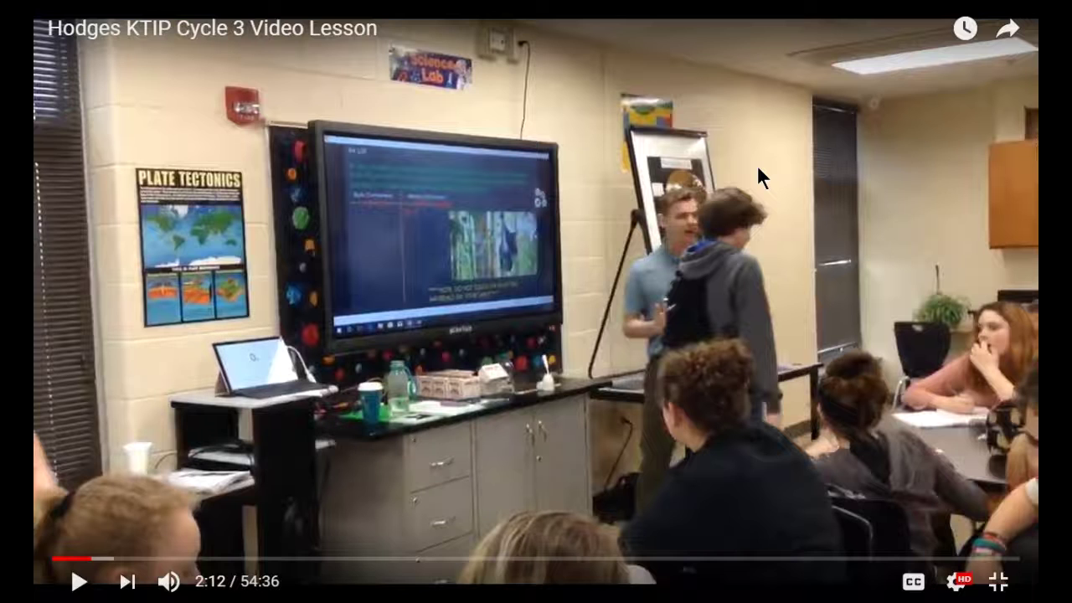
key(Escape)
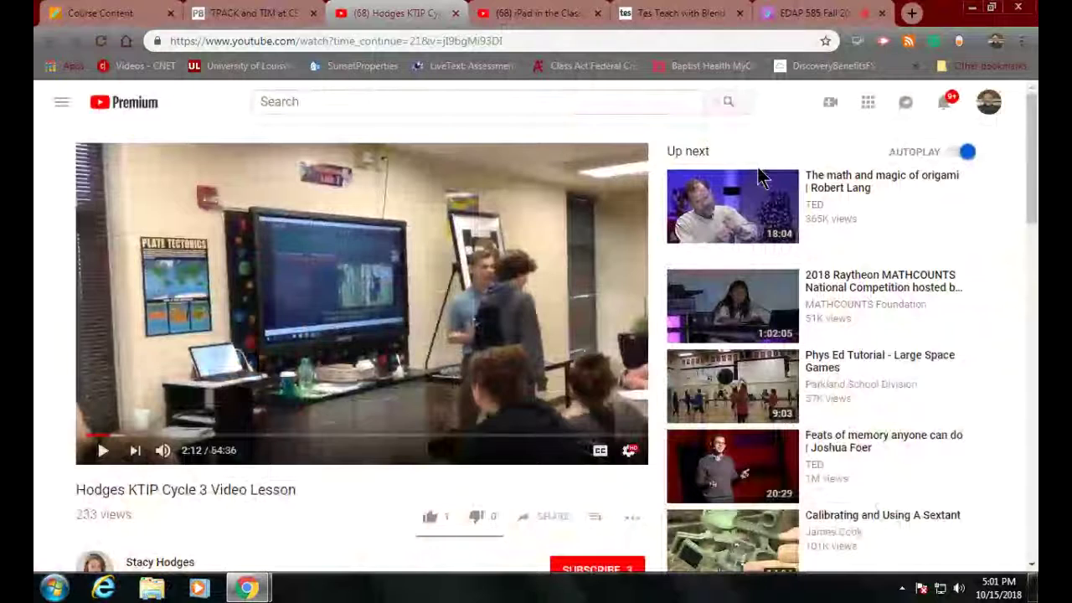
click(260, 15)
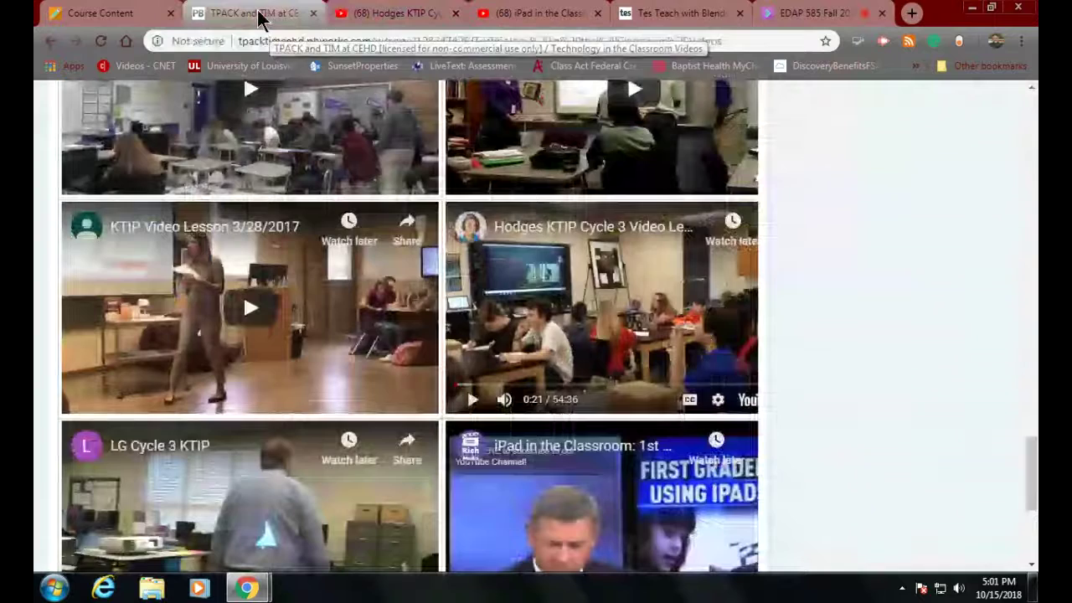
- Switch to the Tes Teach dashboard and open the lower of the two students' TPACK, TIM, and UDL lessons last edited OCT 01
click(636, 15)
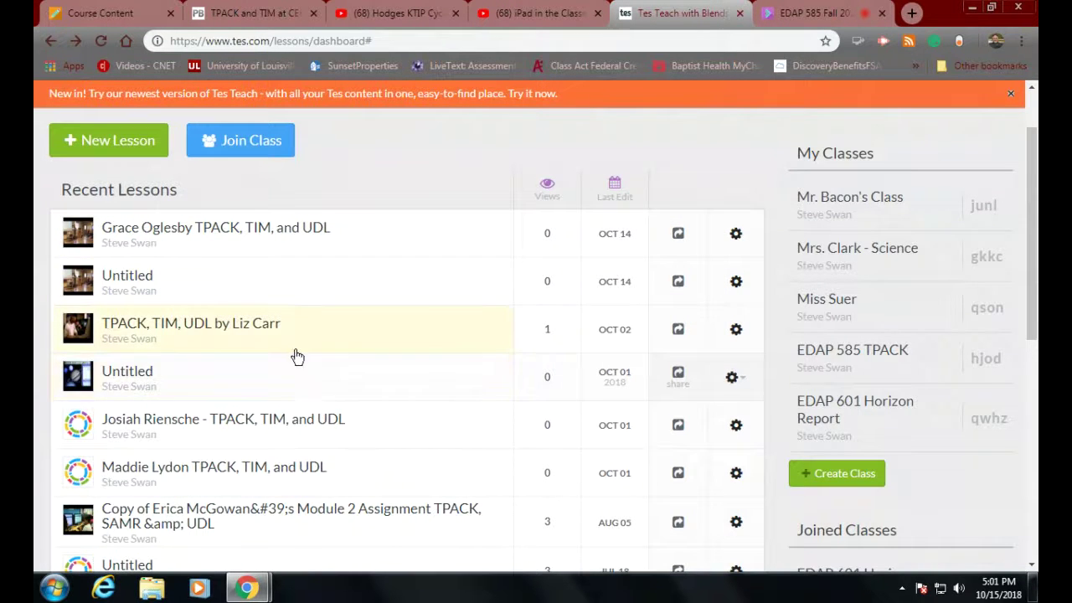
scroll(222, 335, down, 2)
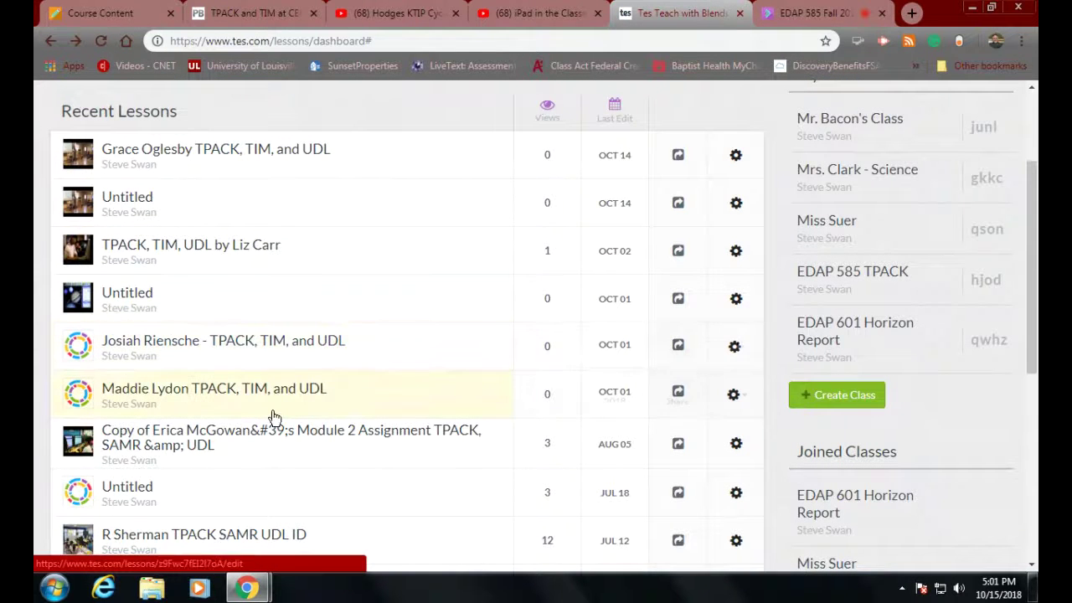
click(189, 396)
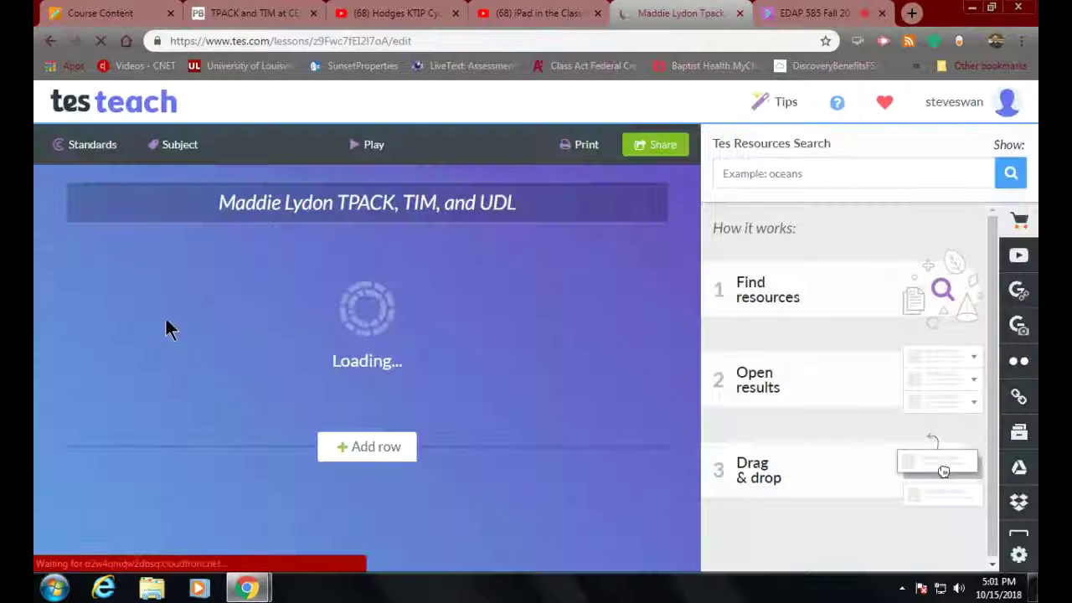
- Return to the Tes Teach dashboard, open the named student's TPACK, TIM, and UDL lesson last edited OCT 14, and review its video and text slides
click(49, 41)
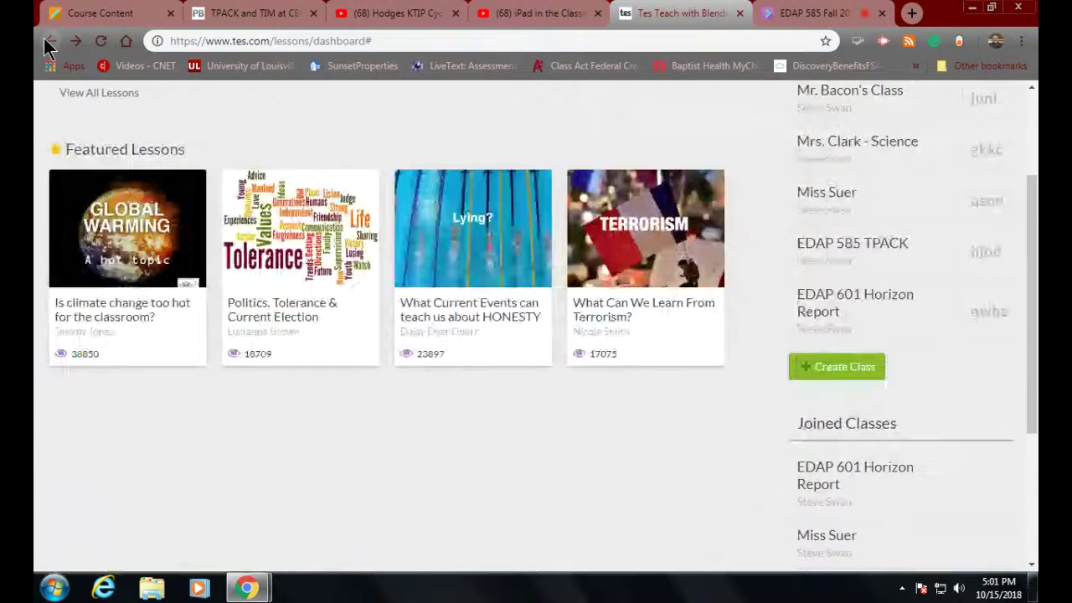
click(49, 41)
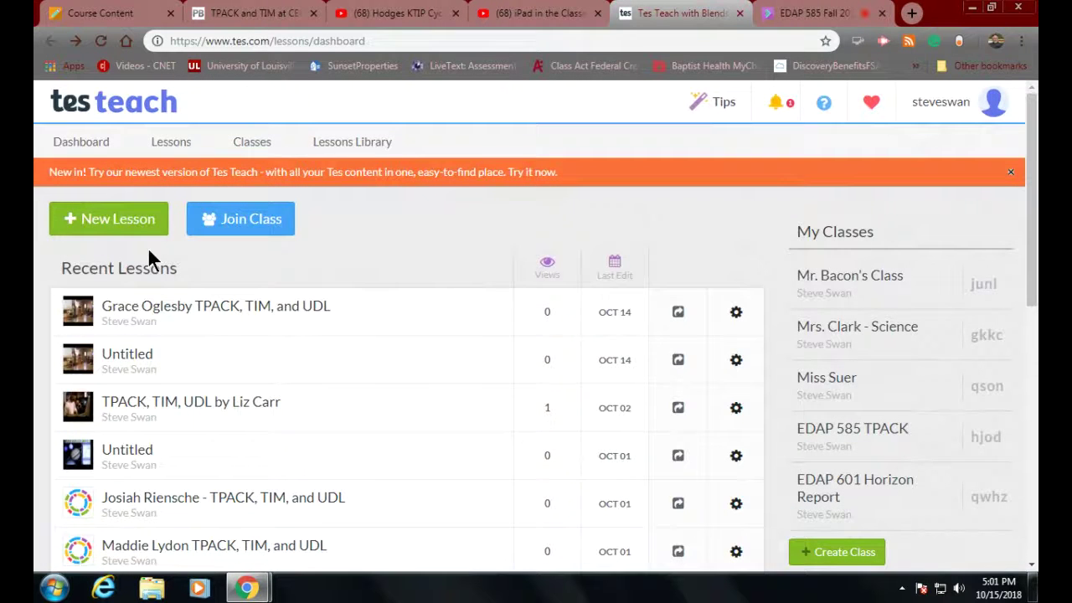
click(165, 320)
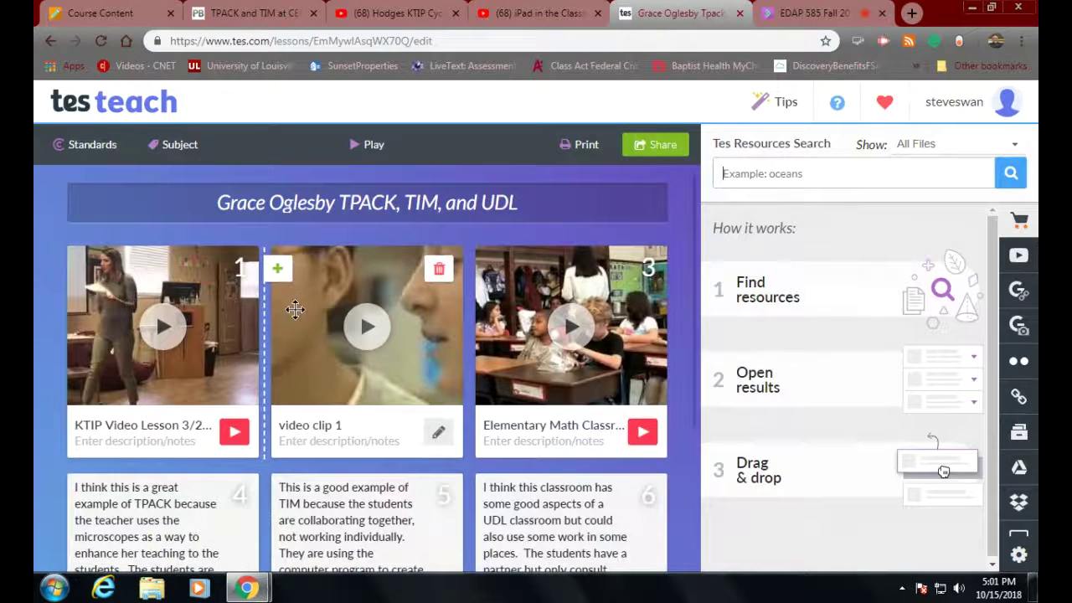
scroll(294, 309, down, 2)
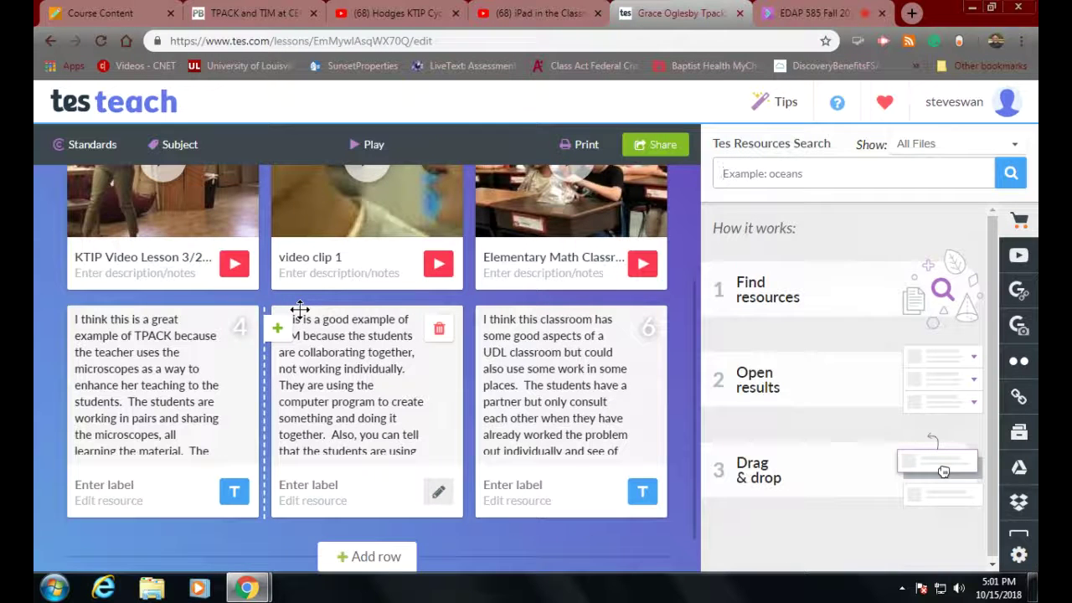
scroll(300, 309, up, 2)
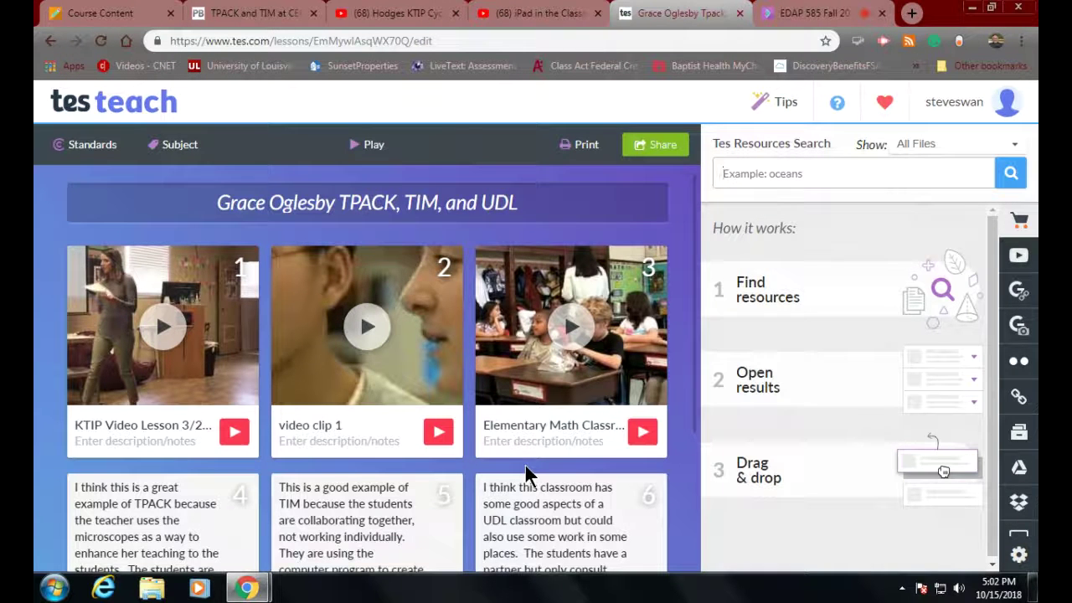
scroll(528, 462, down, 1)
scroll(530, 461, up, 1)
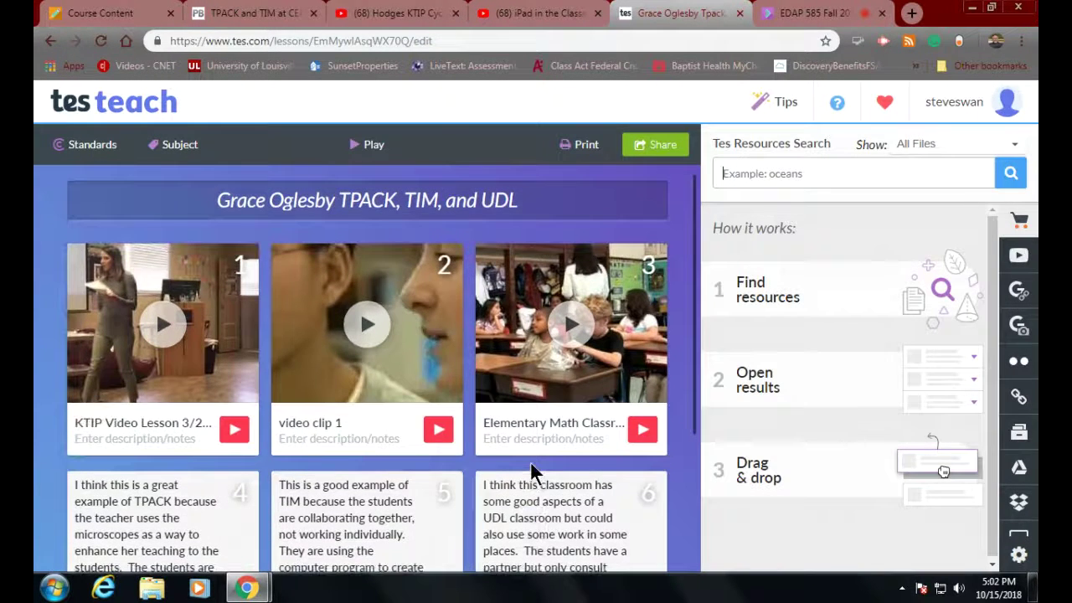
scroll(530, 460, down, 4)
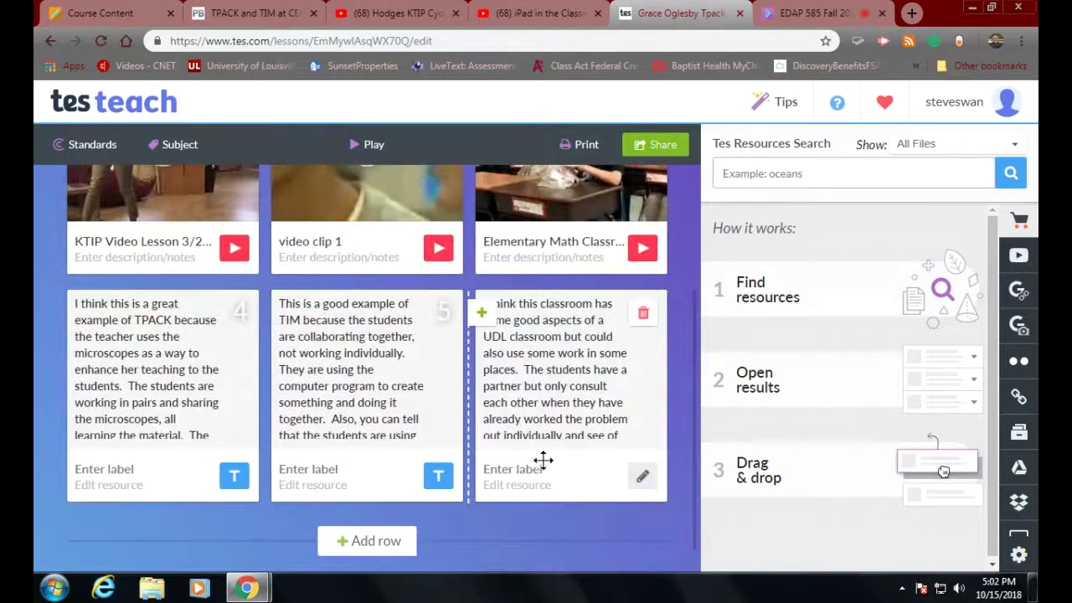
scroll(552, 454, up, 4)
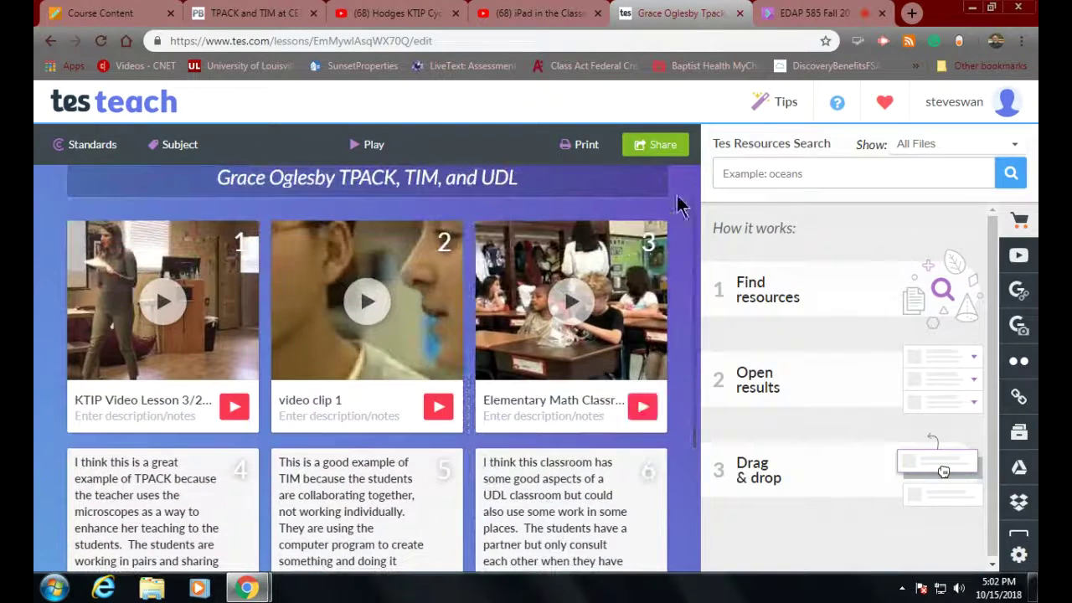
- Open the sharing options of the student's Blendspace lesson and copy its full lesson link
click(656, 145)
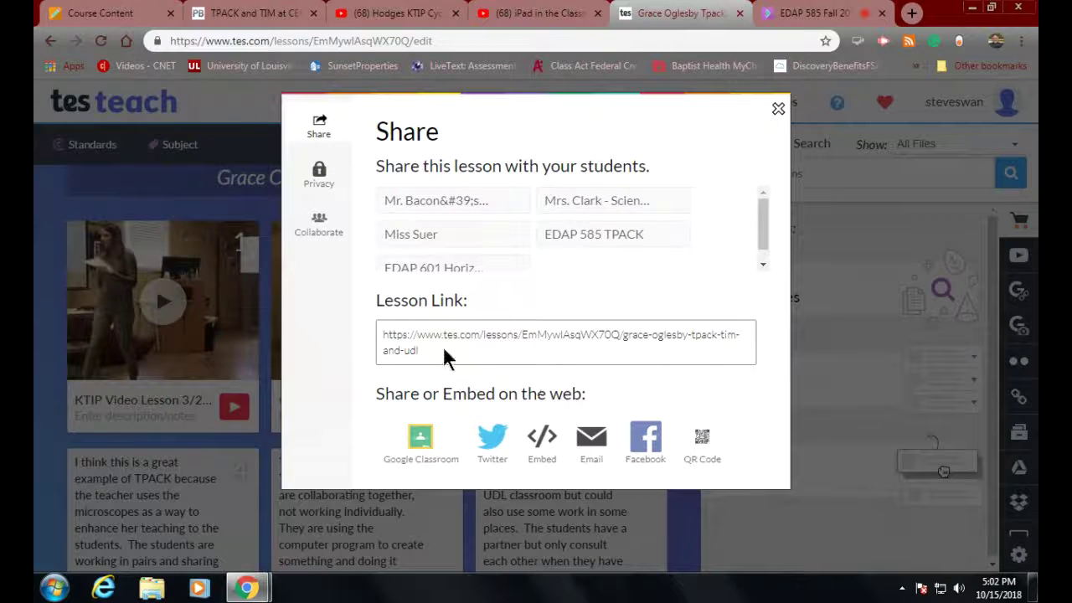
drag(433, 346, 364, 335)
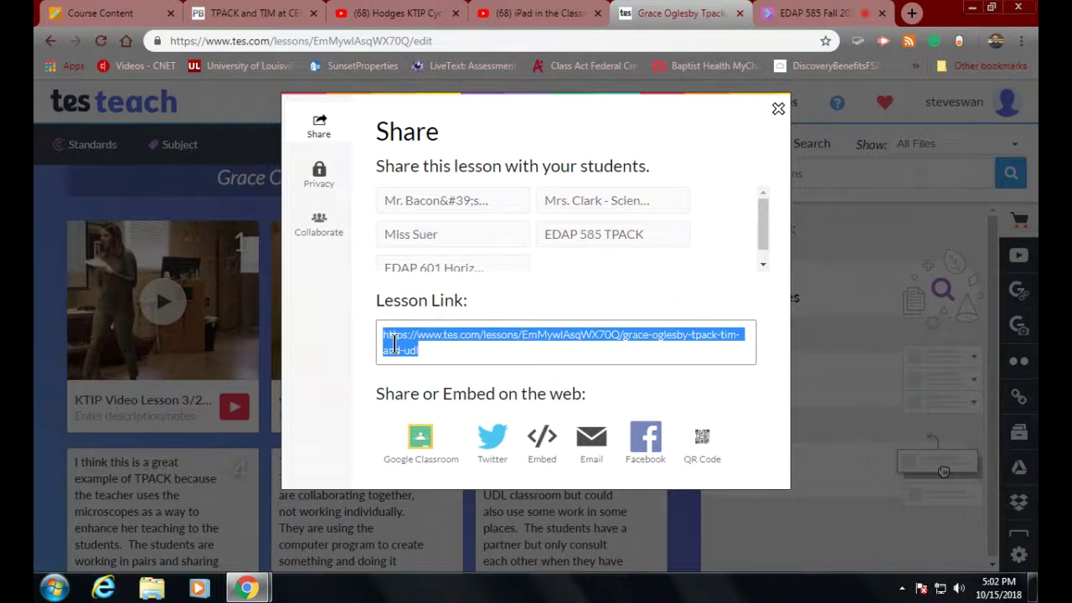
right_click(395, 345)
click(410, 355)
- In the Course Content page's Gallery Walk of the Alphabet Soup Padlet, add a post titled with the student's first name and "TPACK TIM and UDL"
click(117, 15)
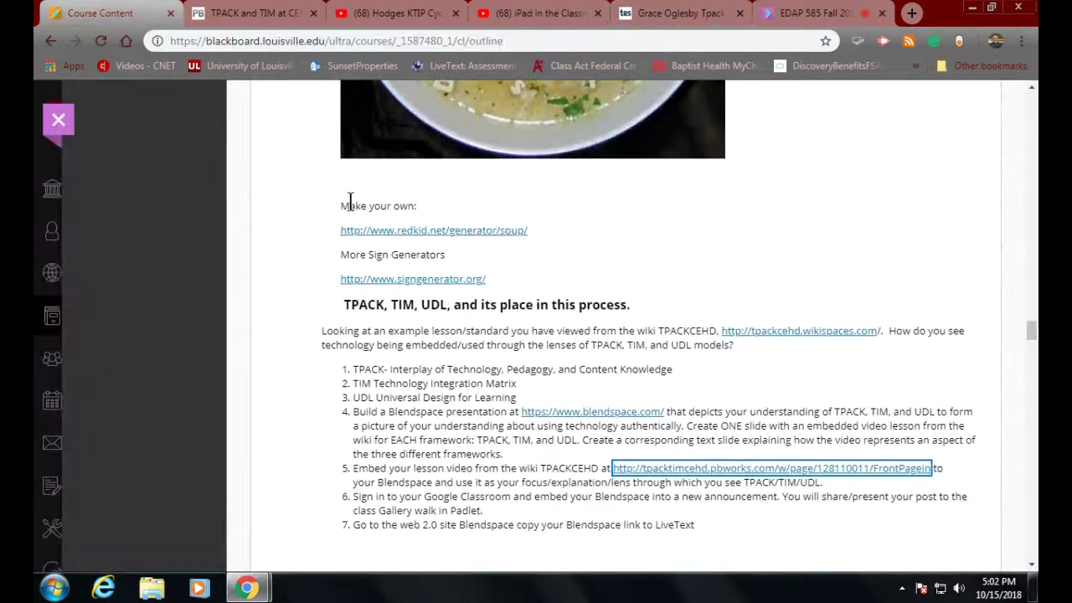
scroll(351, 201, up, 6)
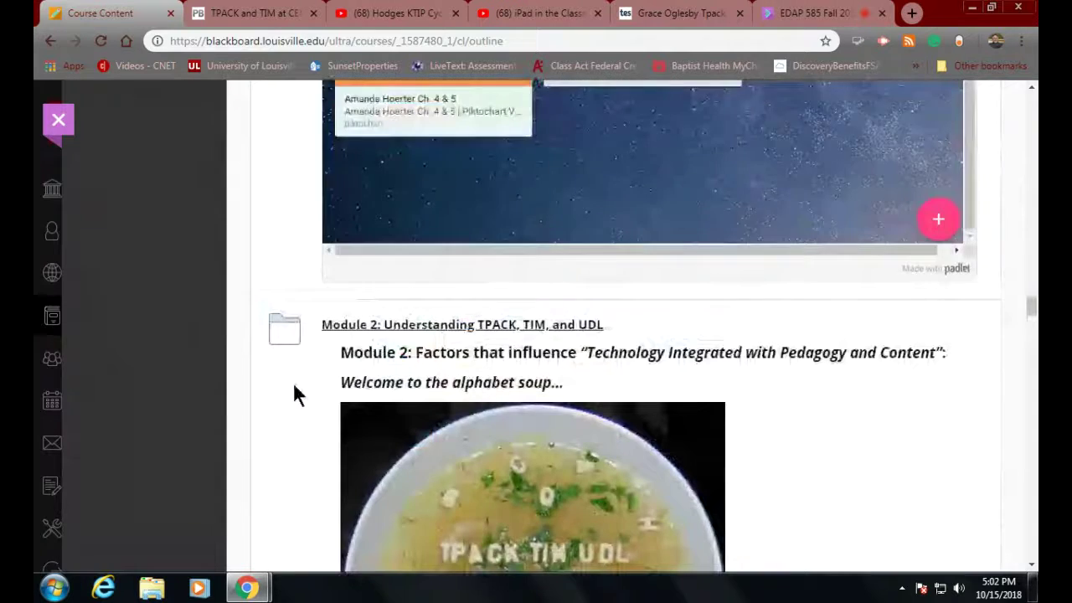
scroll(298, 390, down, 7)
scroll(297, 379, down, 10)
scroll(300, 376, up, 4)
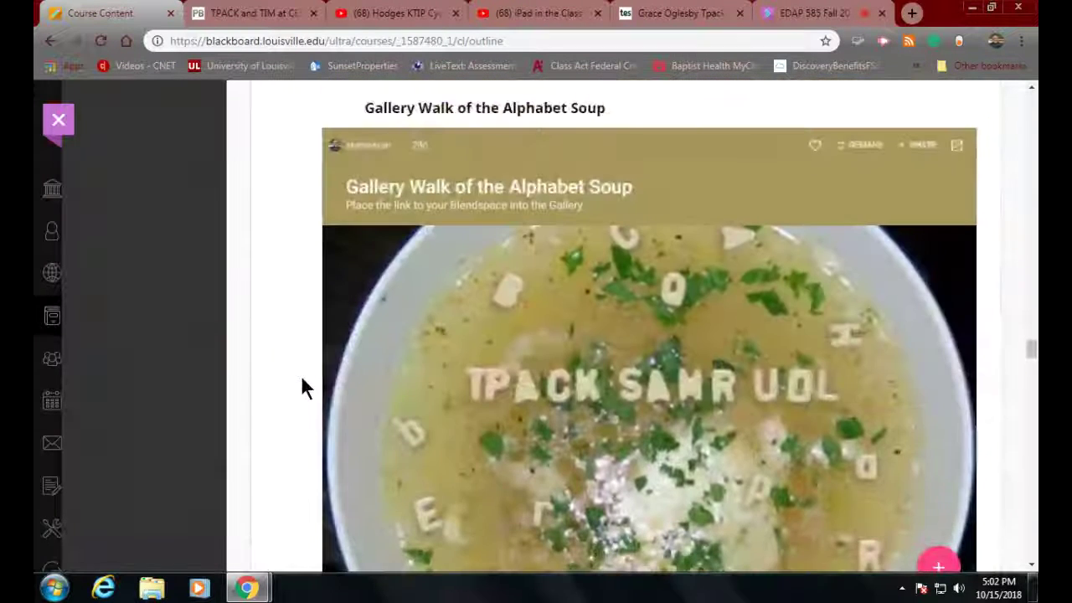
double_click(424, 276)
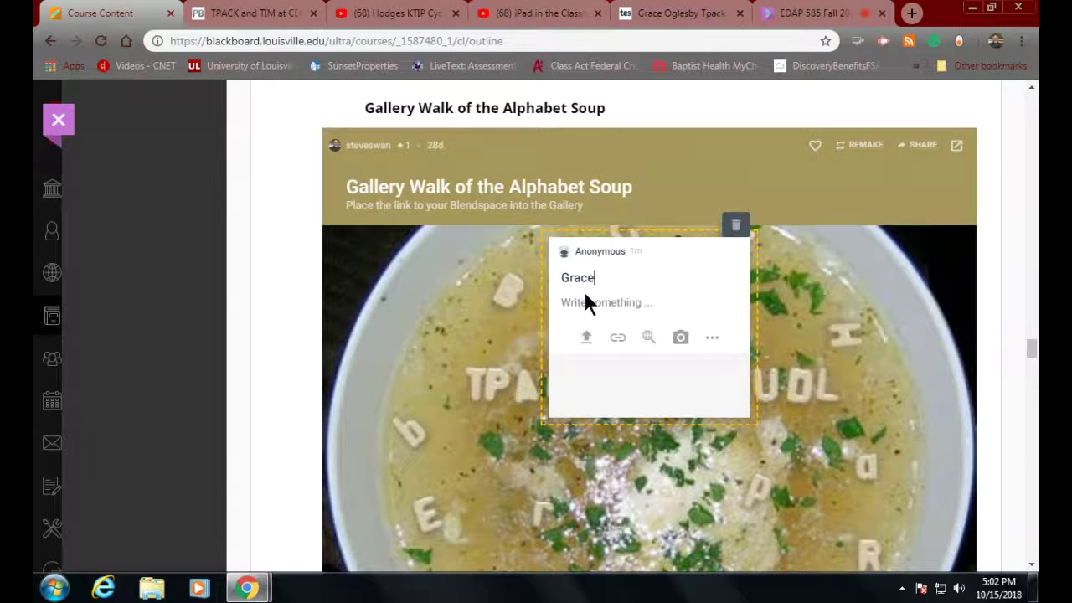
text(PACK TIM and)
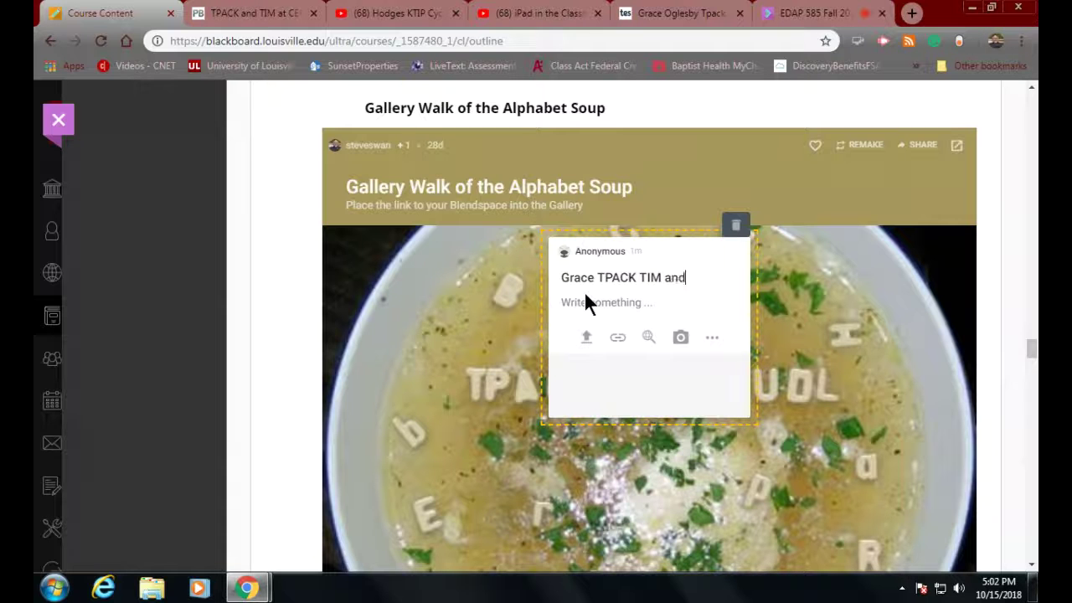
text( UDL)
- Attach the copied Blendspace lesson link to the new Padlet post, dismiss the BuzzFeedVideo notification, and reposition the post on the board
click(618, 338)
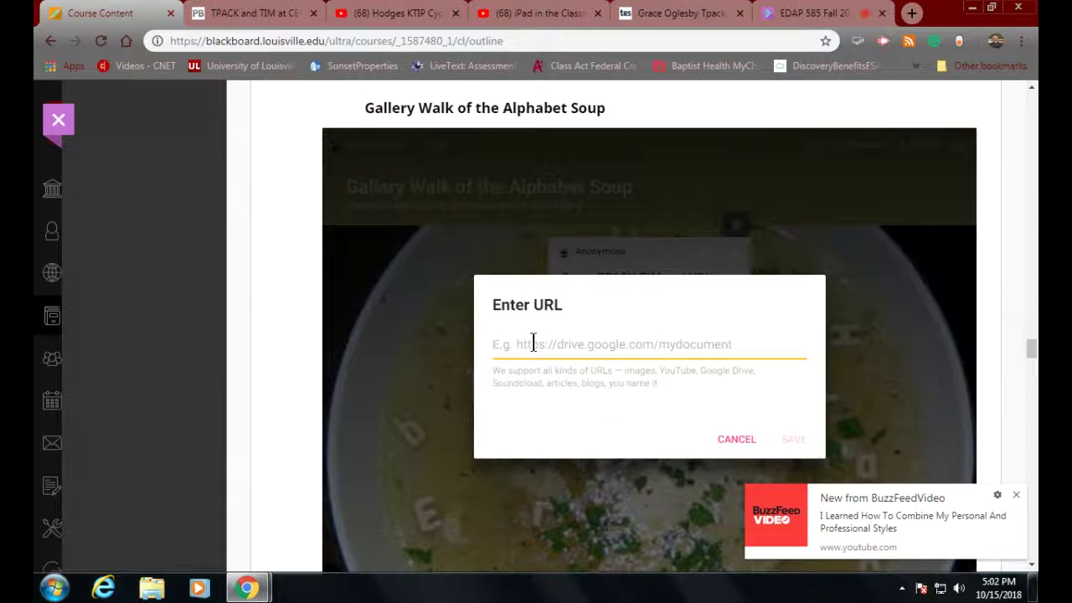
key(ctrl+v)
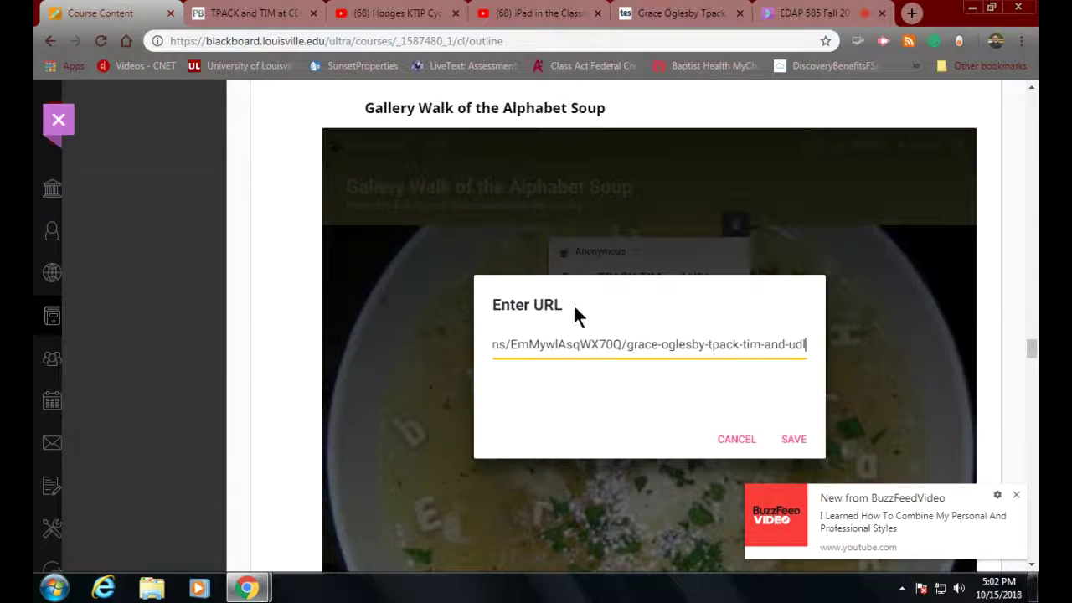
click(793, 440)
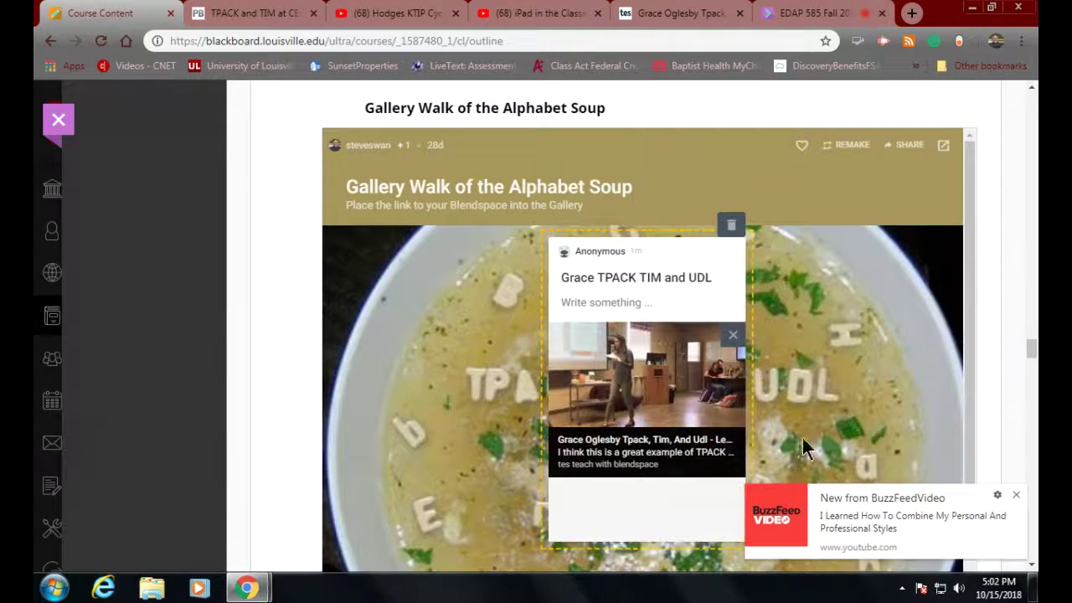
click(1016, 495)
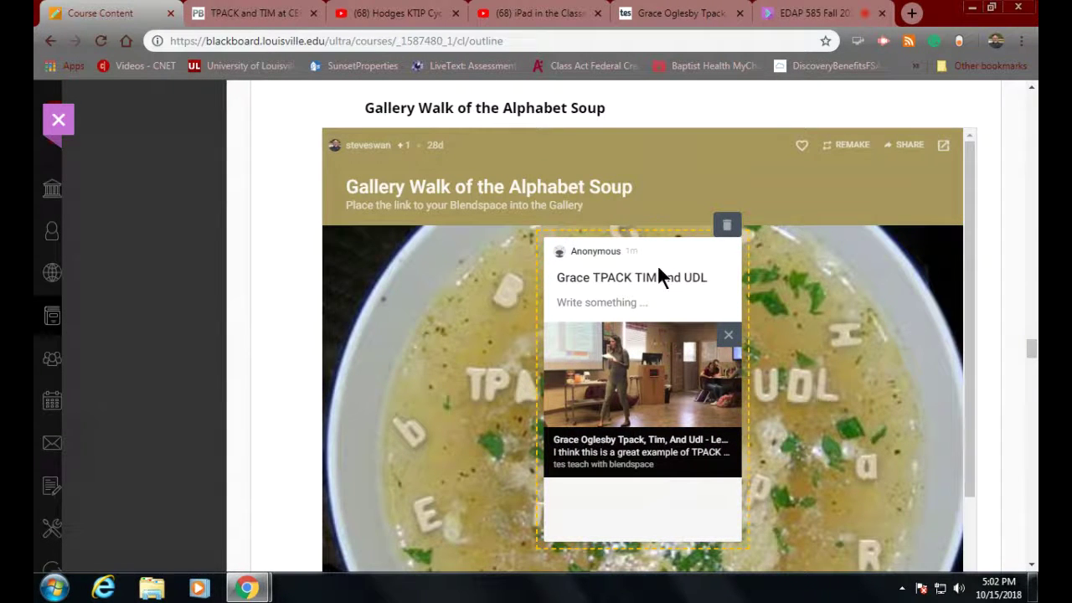
drag(656, 264, 485, 270)
drag(471, 399, 812, 416)
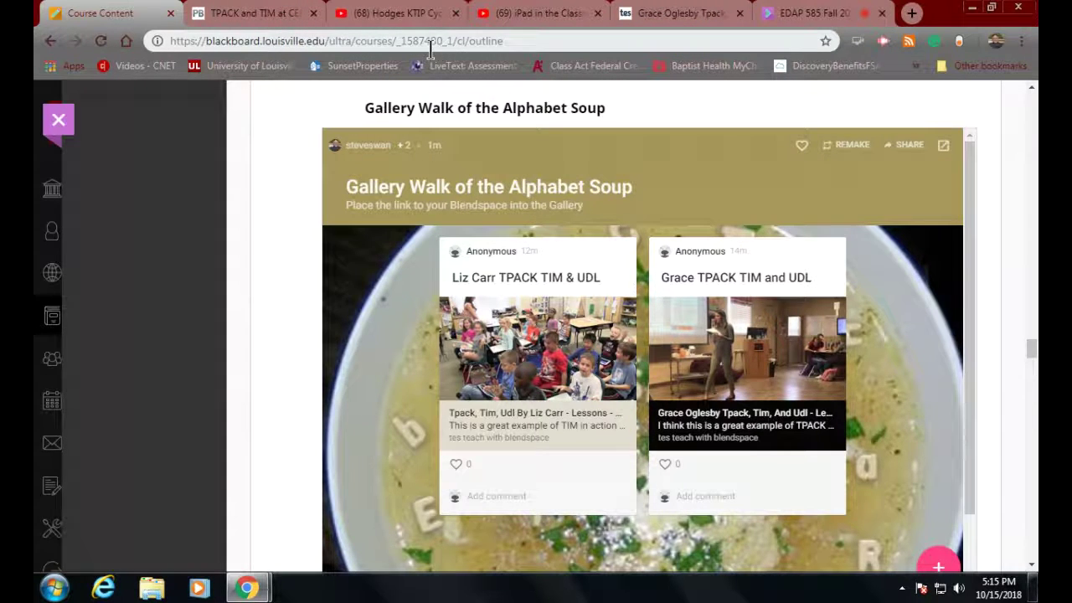
- Switch to the TPACK and TIM wiki page and close the two YouTube video pages and the Tes Teach lesson page
click(219, 13)
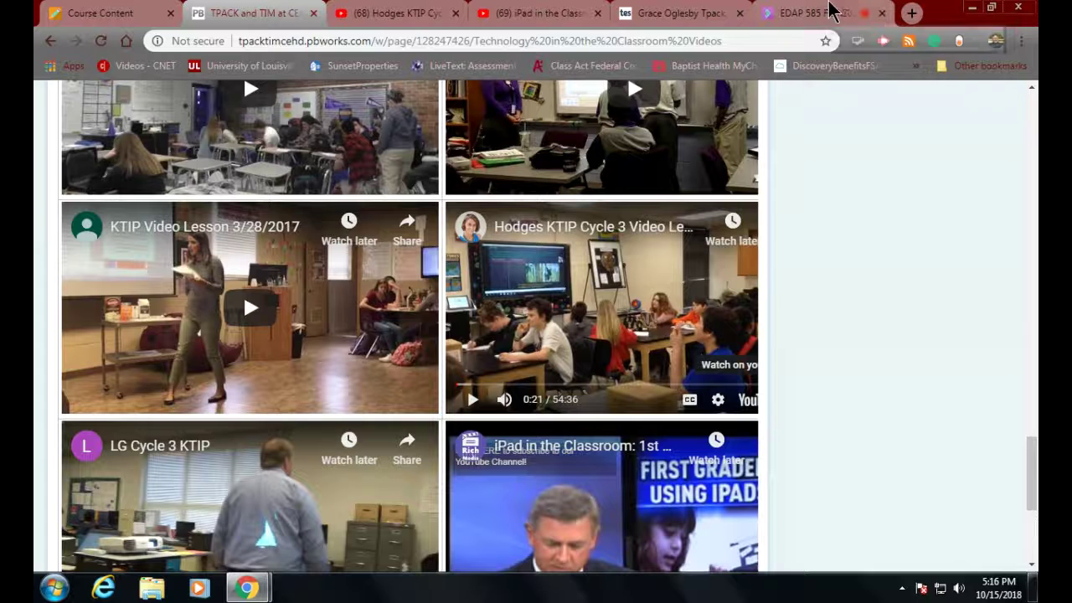
click(455, 13)
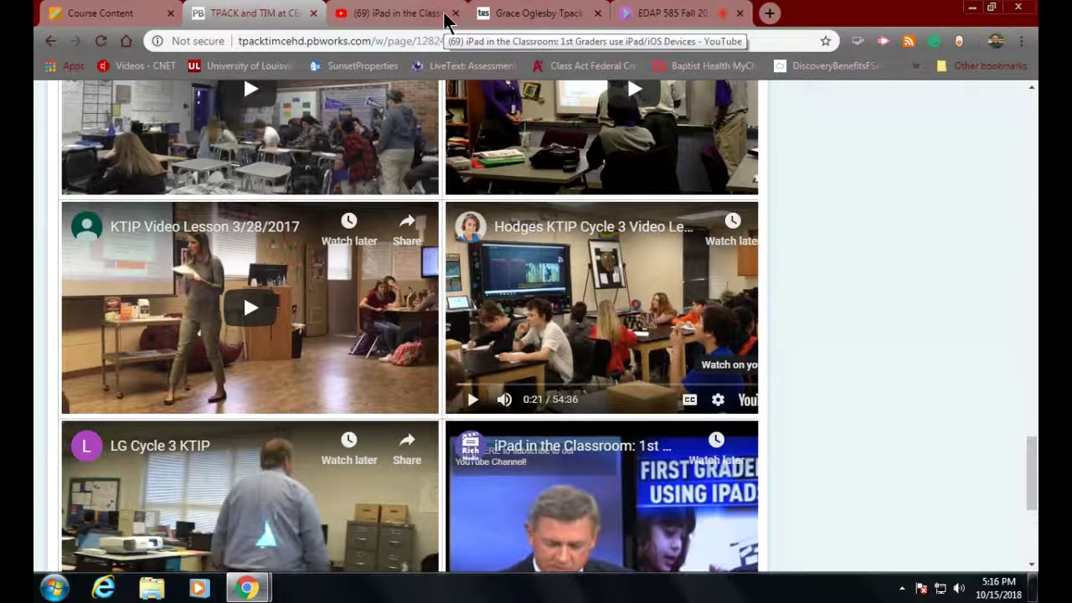
click(455, 14)
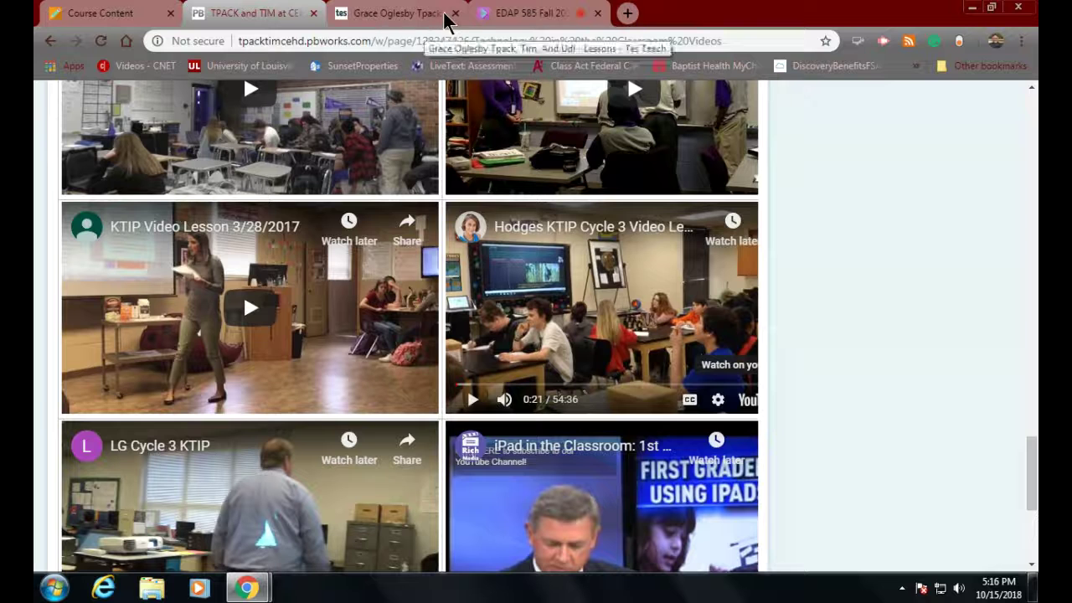
click(455, 13)
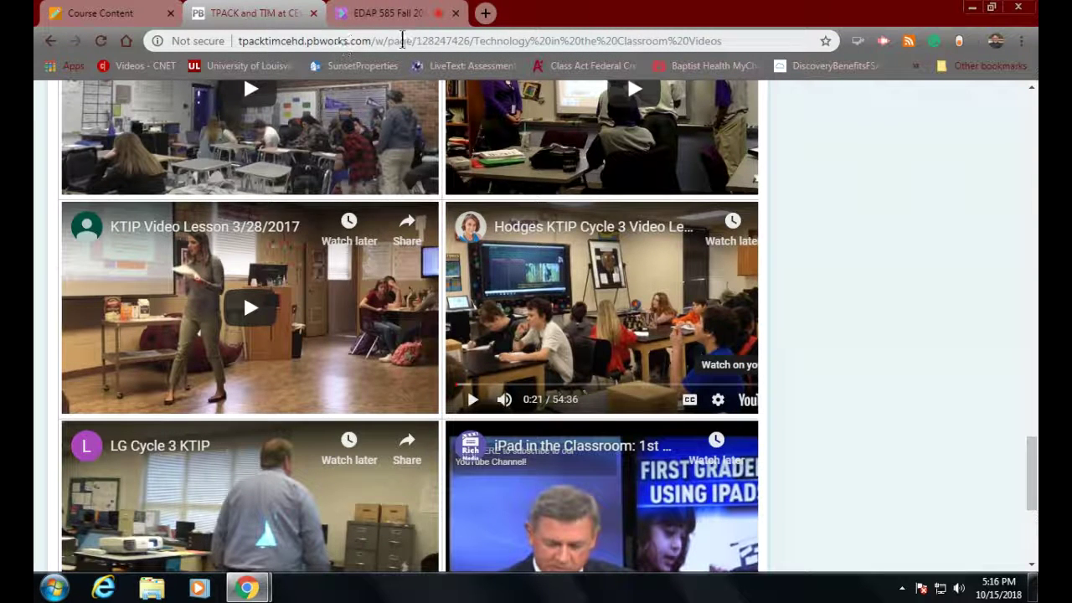
- Go to classroom.google.com in place of the wiki's videos page
click(335, 42)
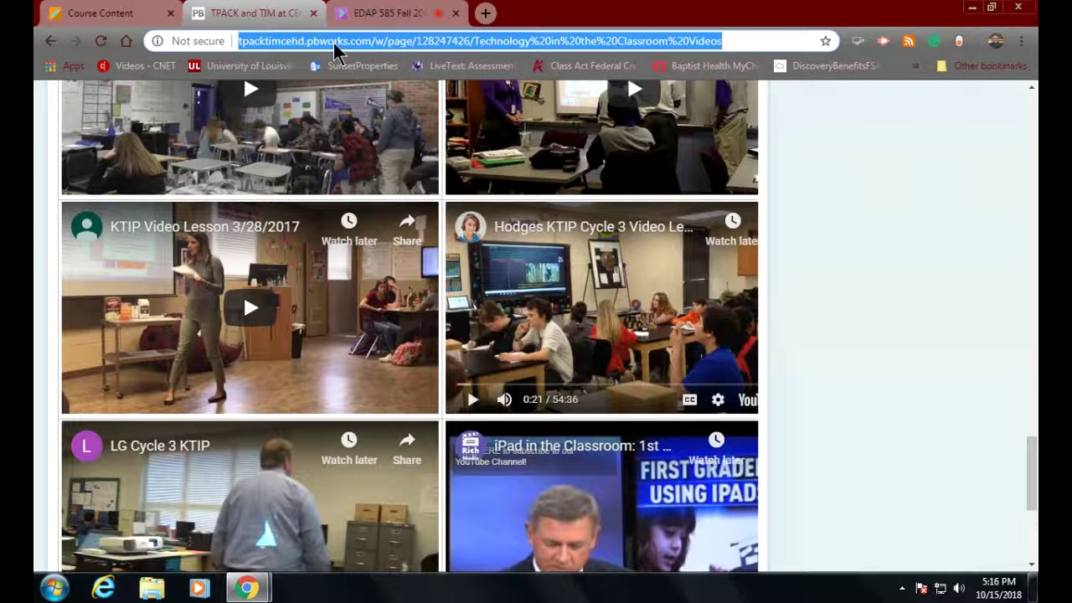
text(class)
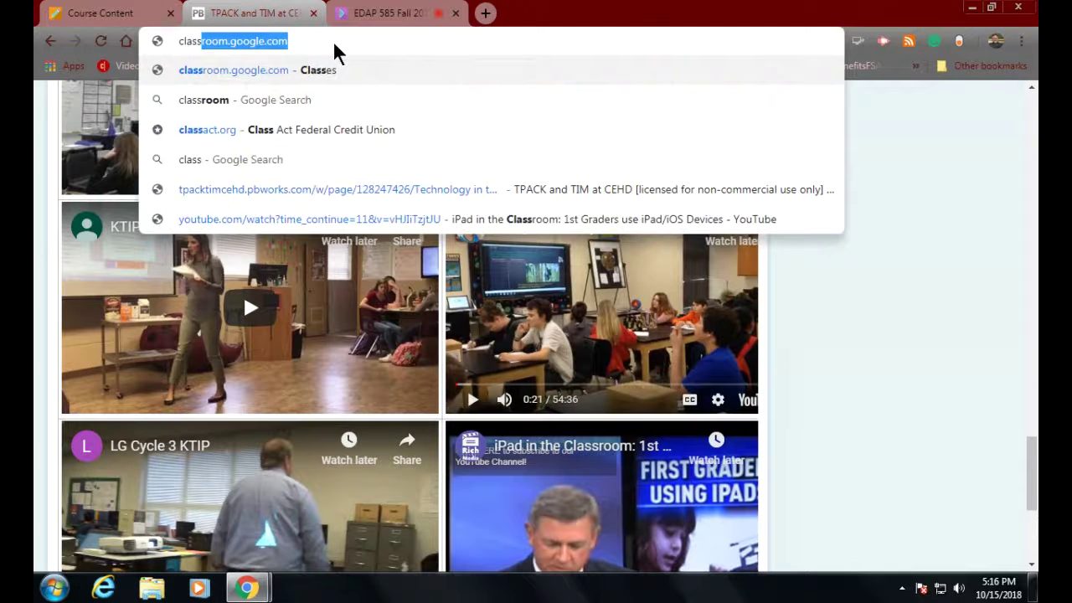
text(room.)
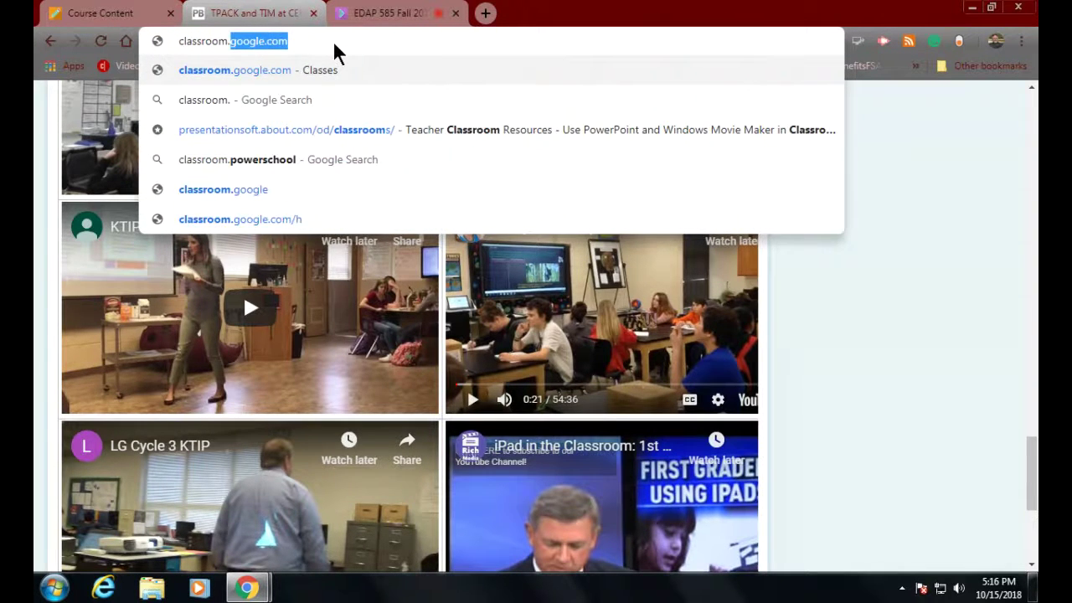
text(google.)
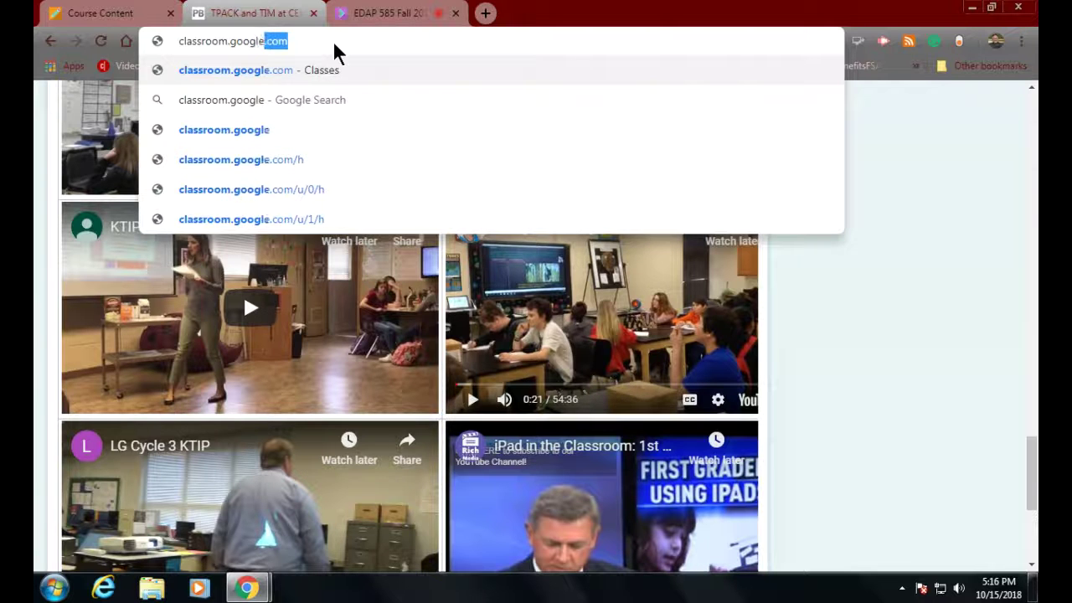
text(com)
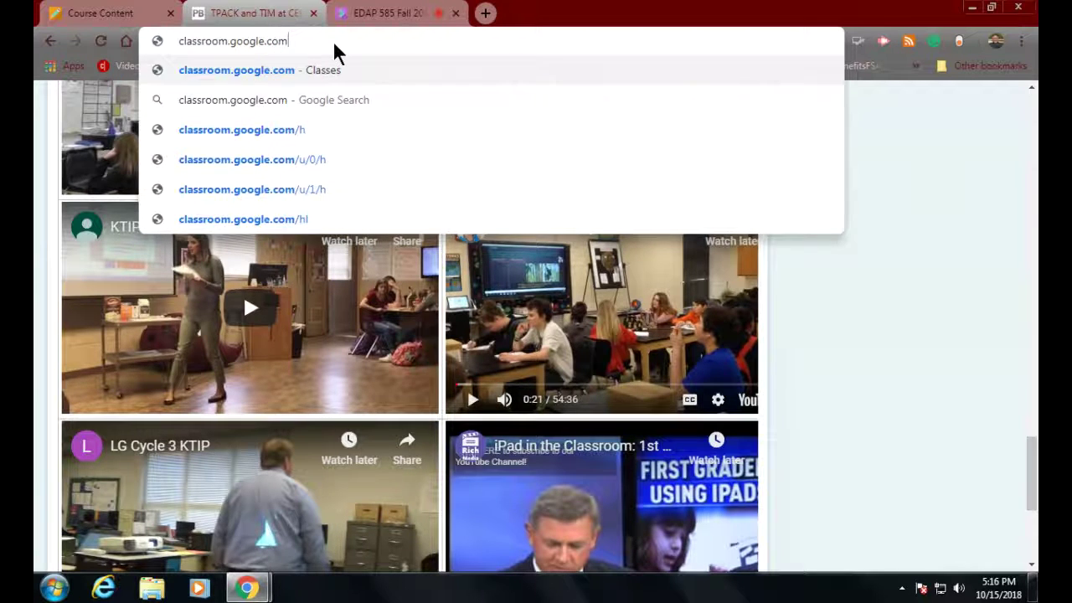
key(Return)
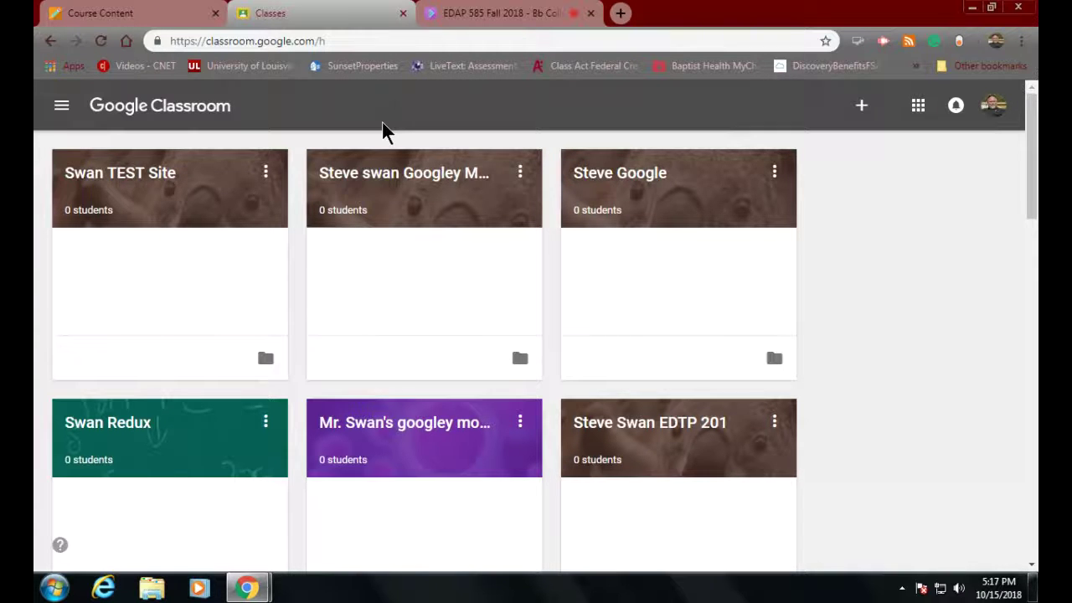
- Create a class named with the teacher's surname and 585, accepting the notice about not using Classroom at a school with students
click(862, 109)
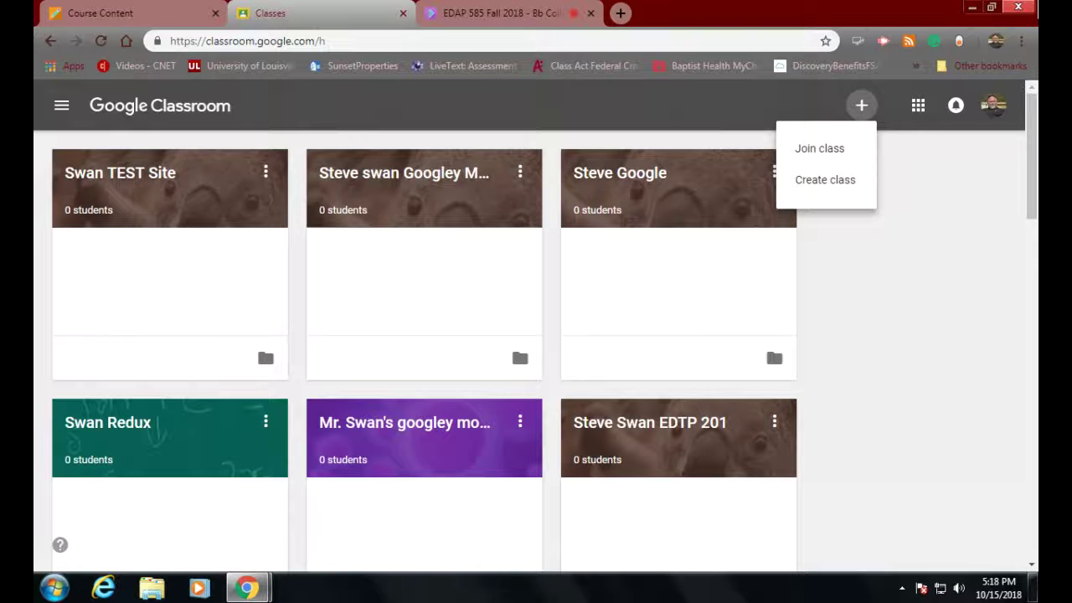
click(801, 192)
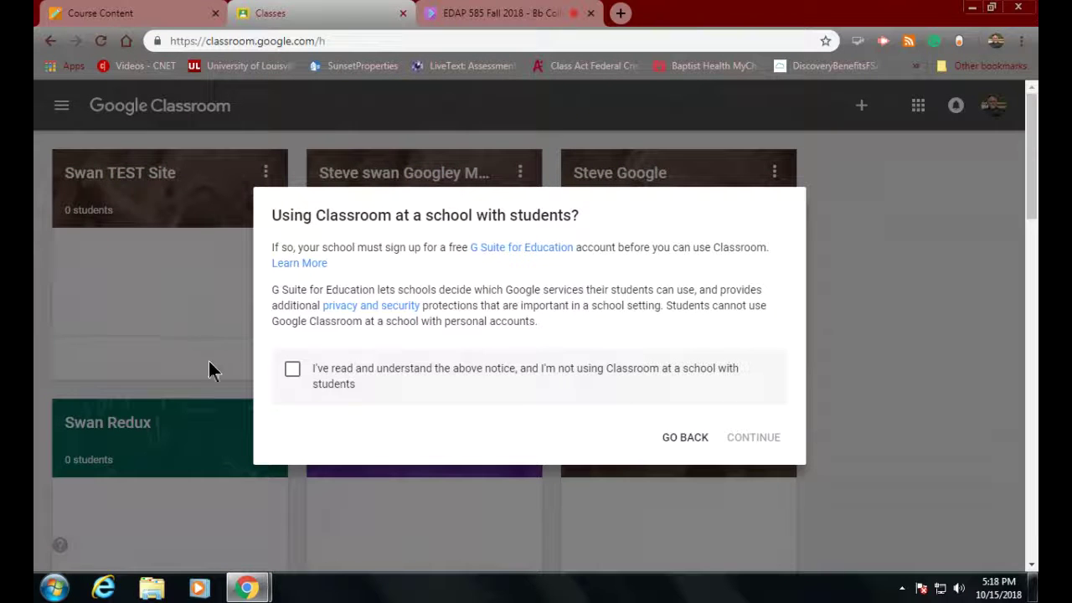
click(291, 368)
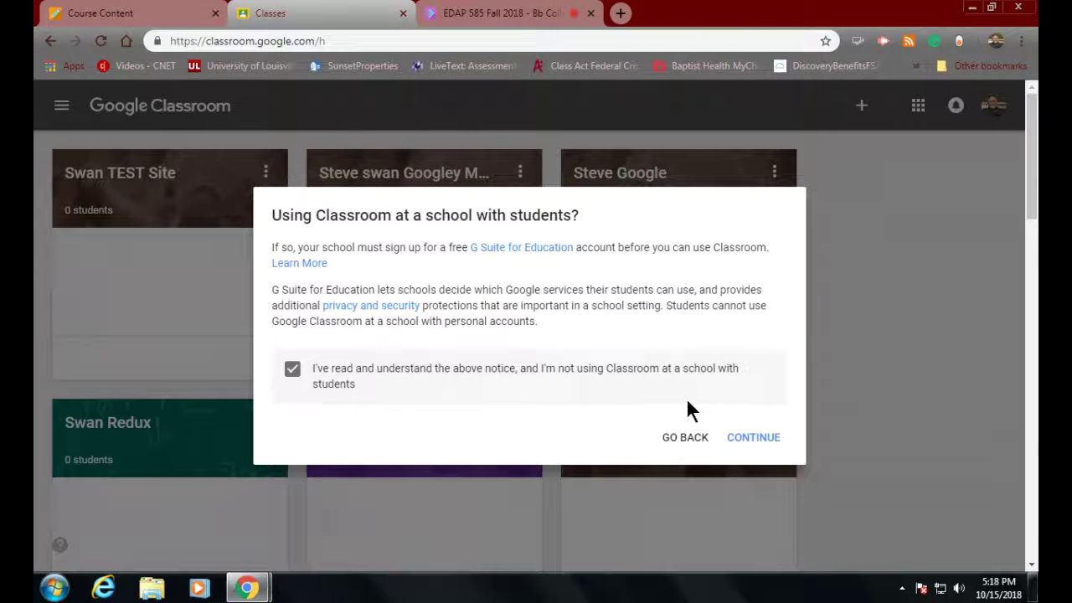
click(747, 441)
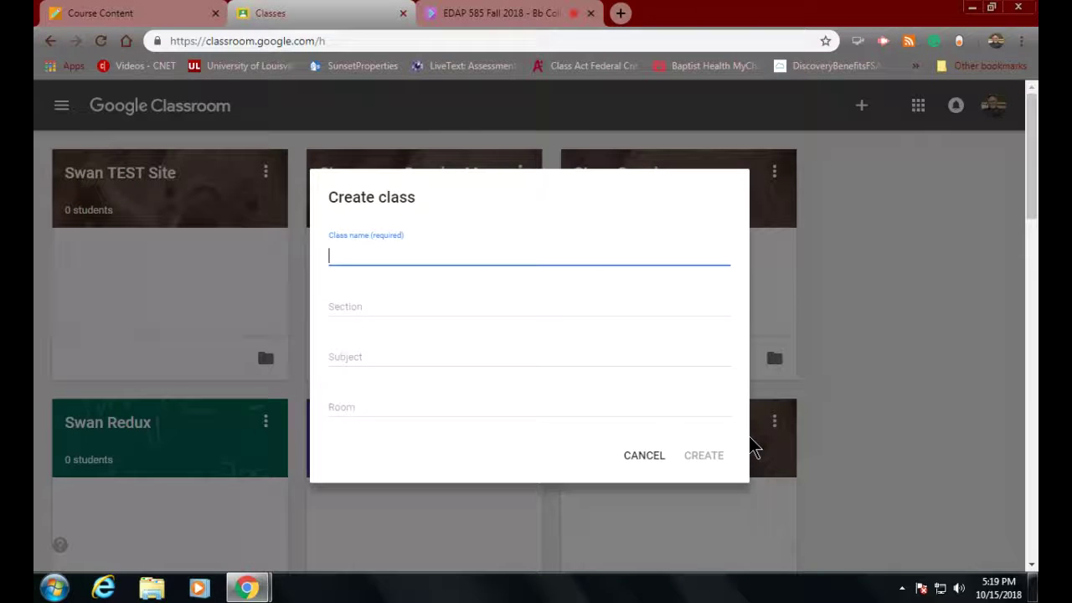
text(Swan 585)
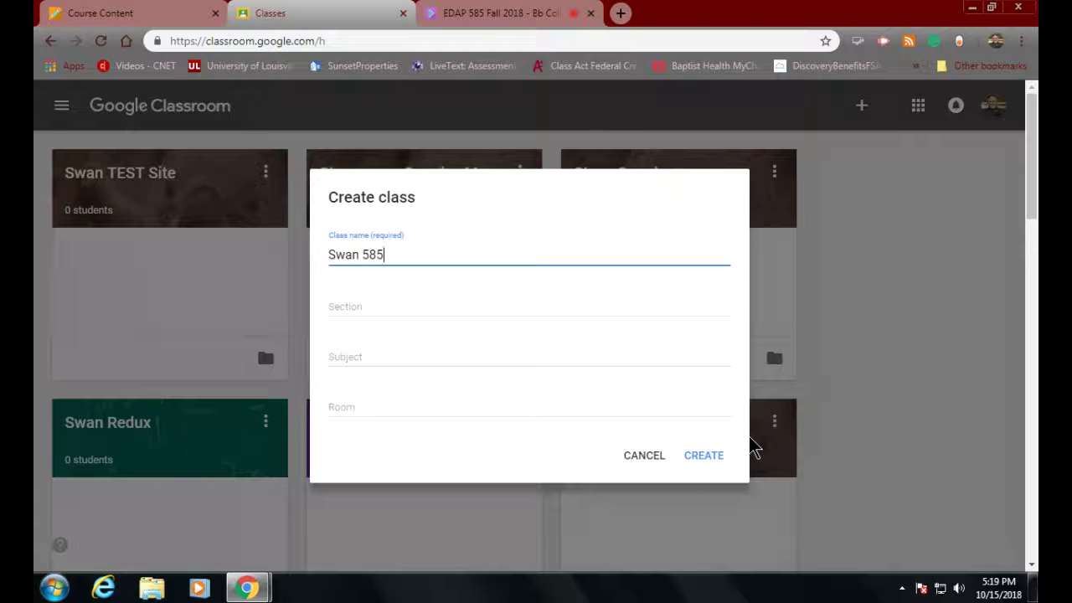
click(710, 461)
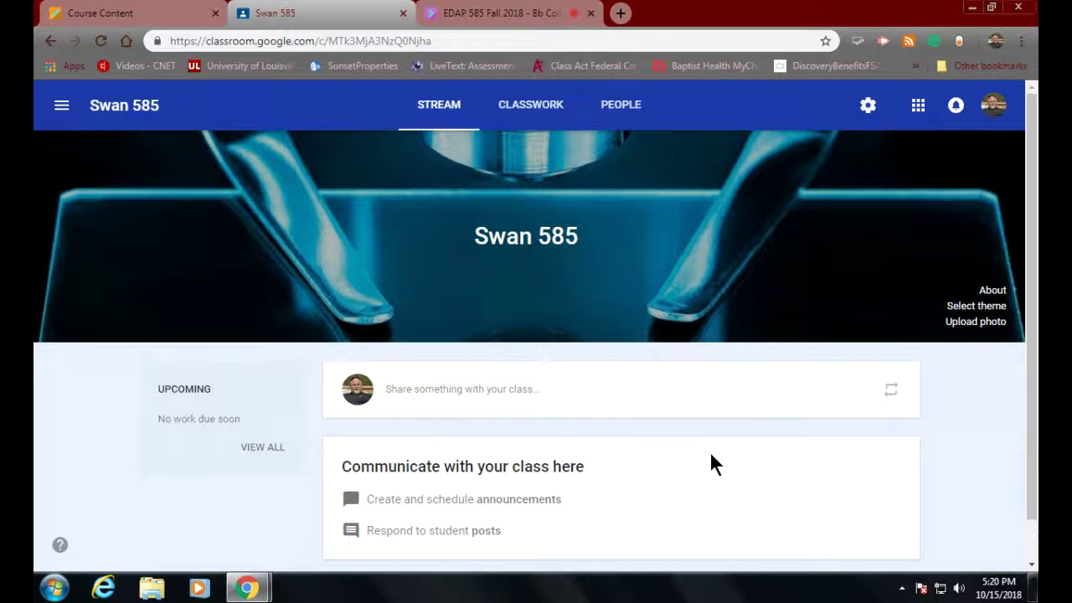
- Review the new class's people list, its student and teacher invitation forms, and the class settings without changing anything
click(635, 107)
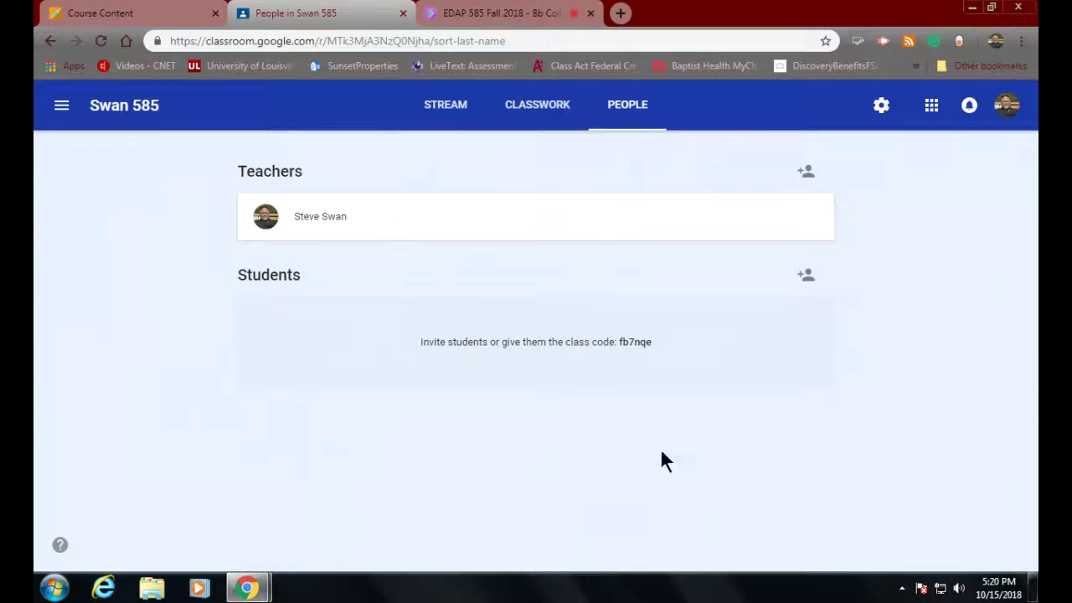
click(806, 280)
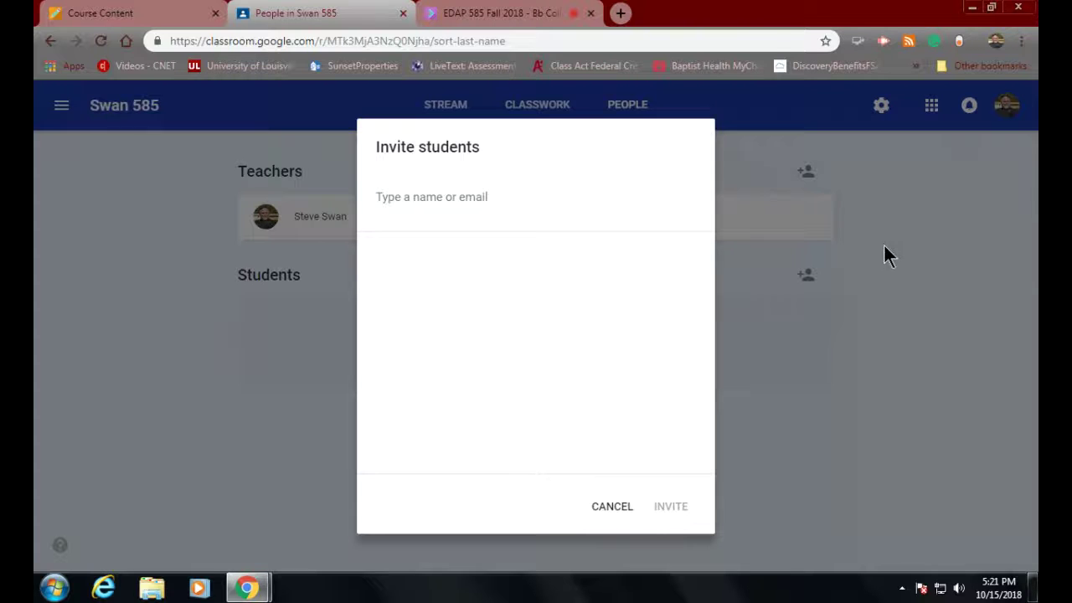
click(599, 506)
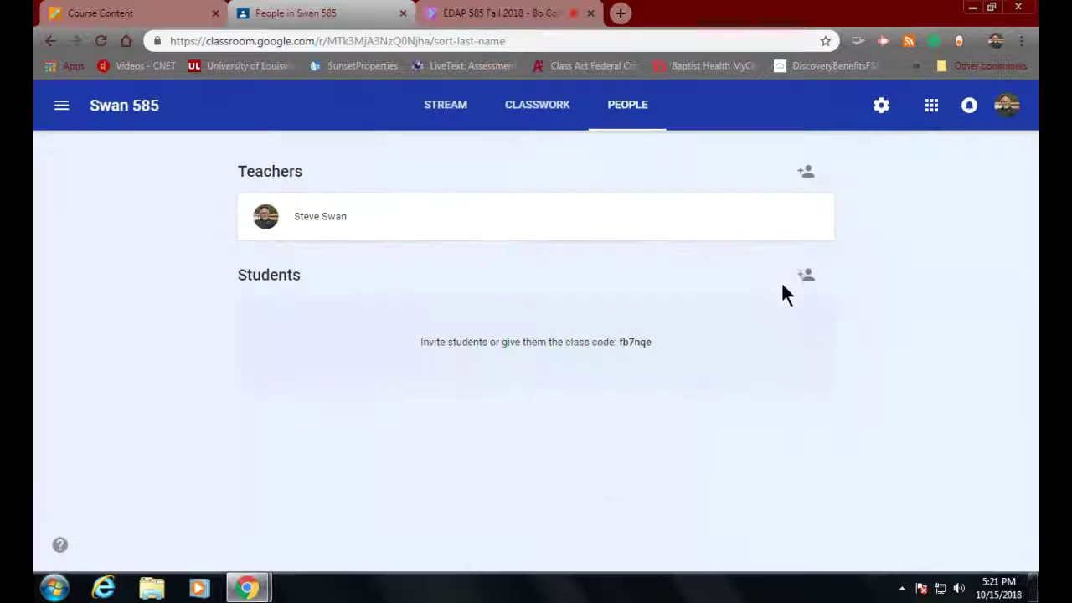
click(803, 173)
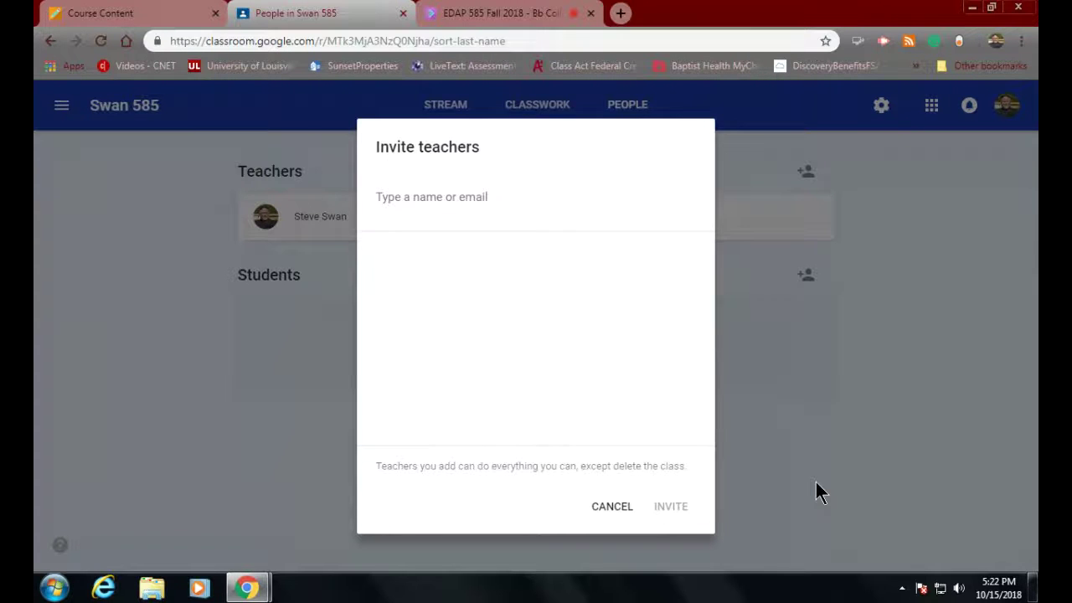
click(604, 507)
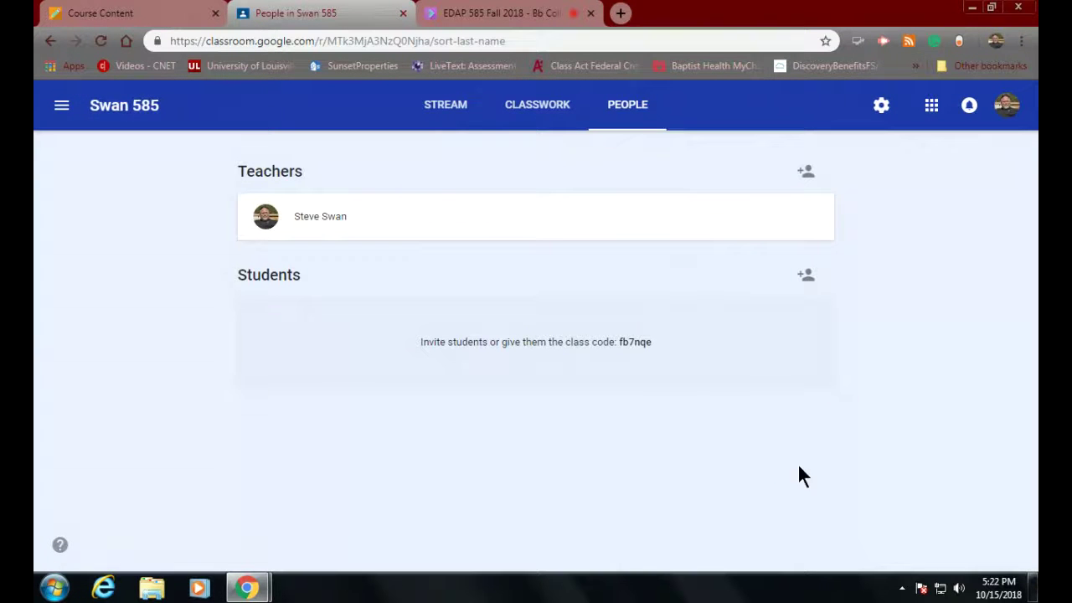
click(880, 109)
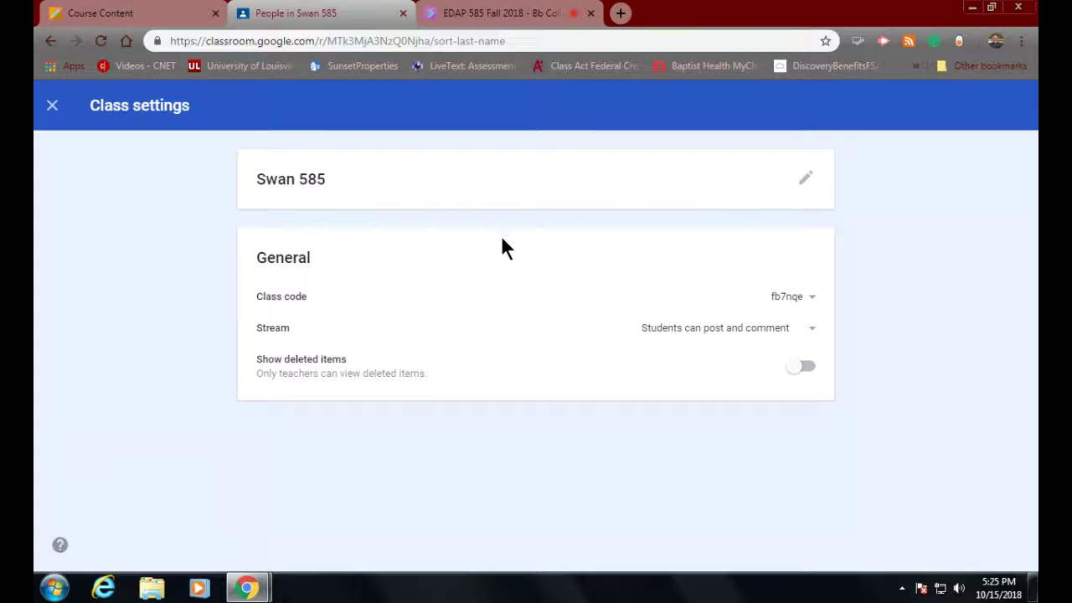
click(53, 110)
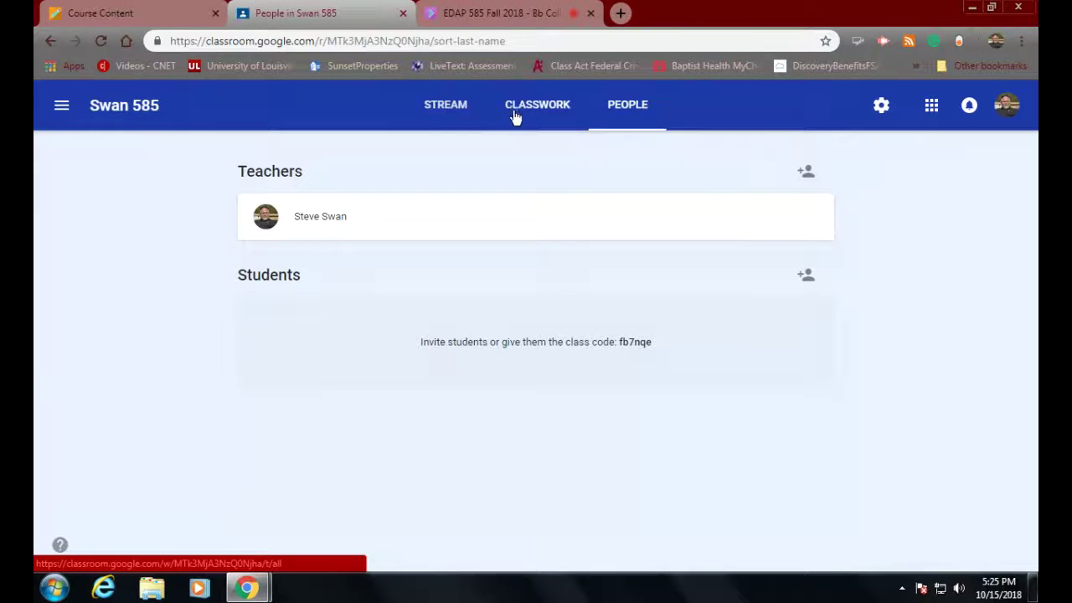
- Browse the gallery and pattern themes for the class stream header without selecting one
click(446, 107)
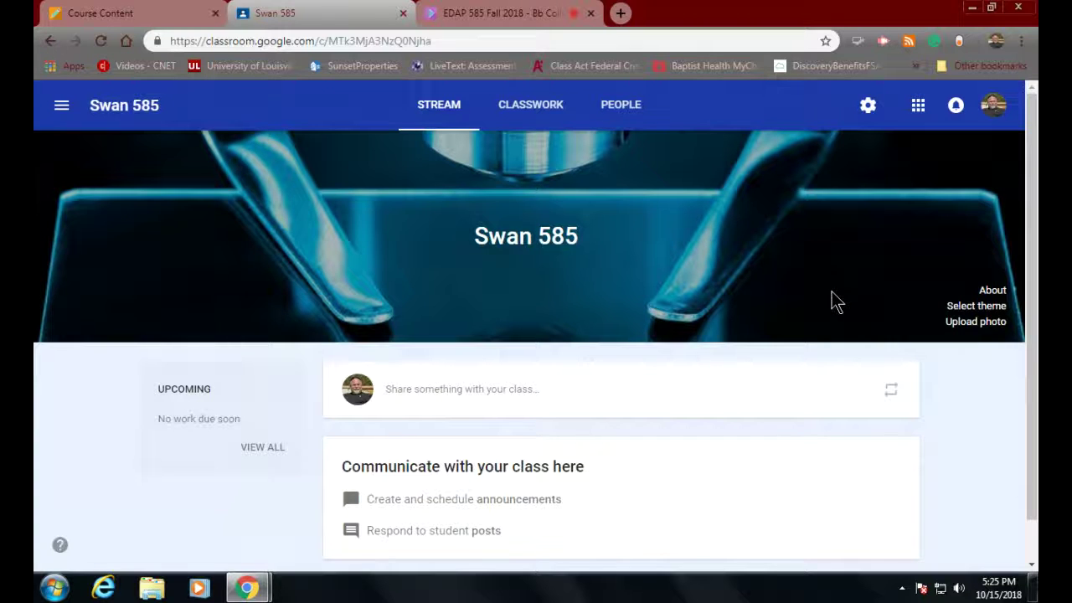
click(977, 306)
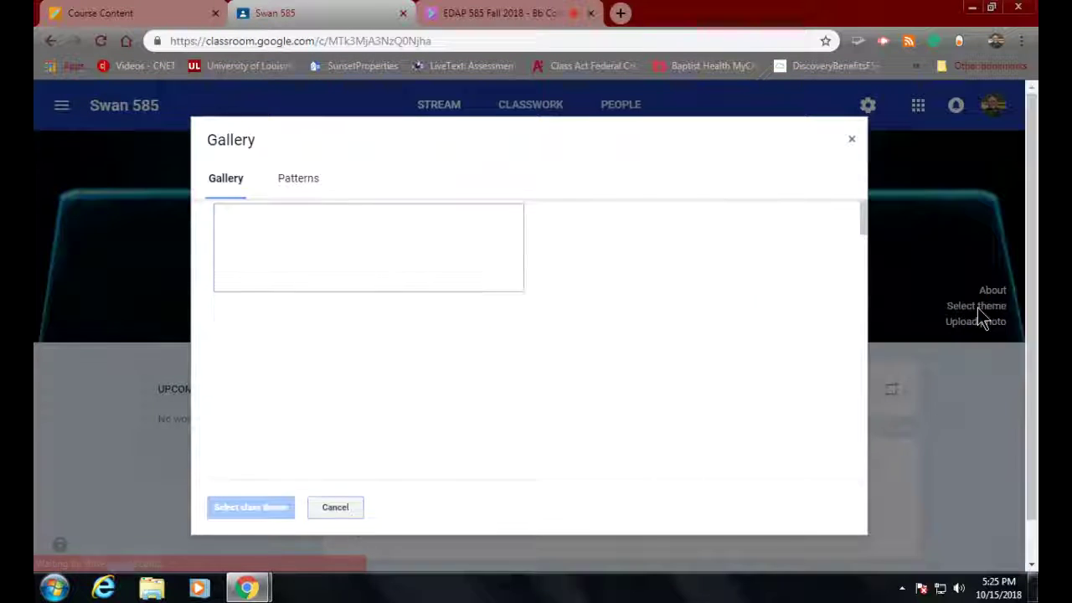
drag(863, 220, 787, 505)
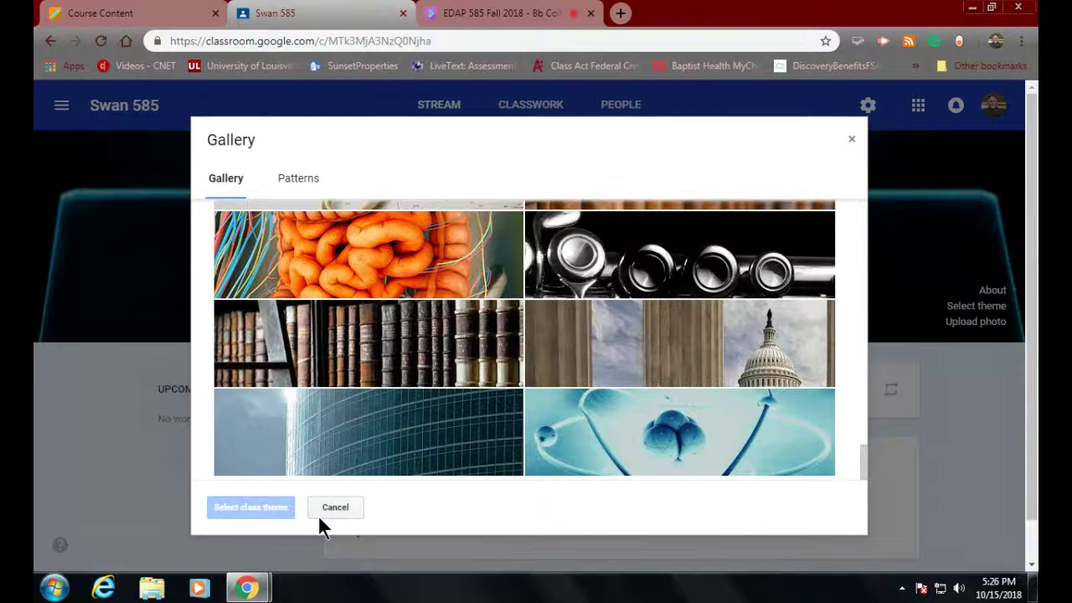
click(289, 184)
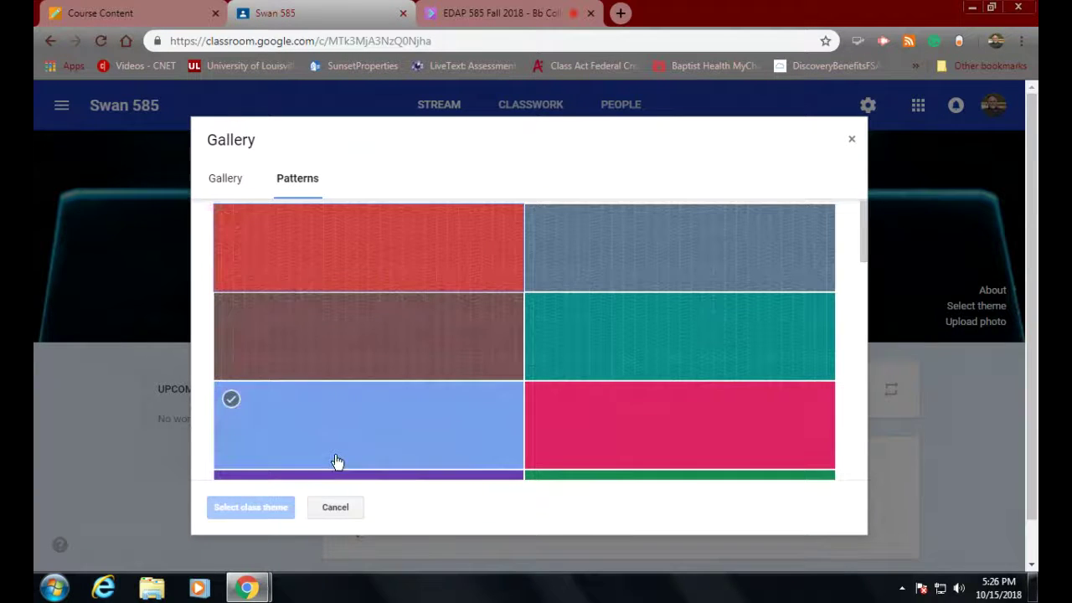
click(334, 512)
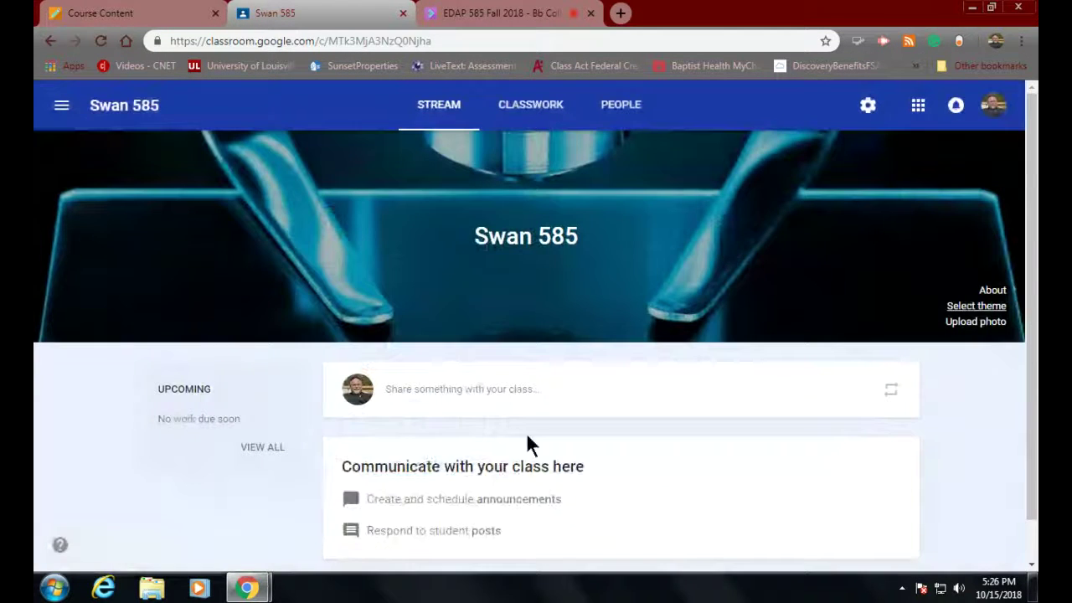
- Upload Koala.jpg from the Sample Pictures folder as the class header photo
click(950, 322)
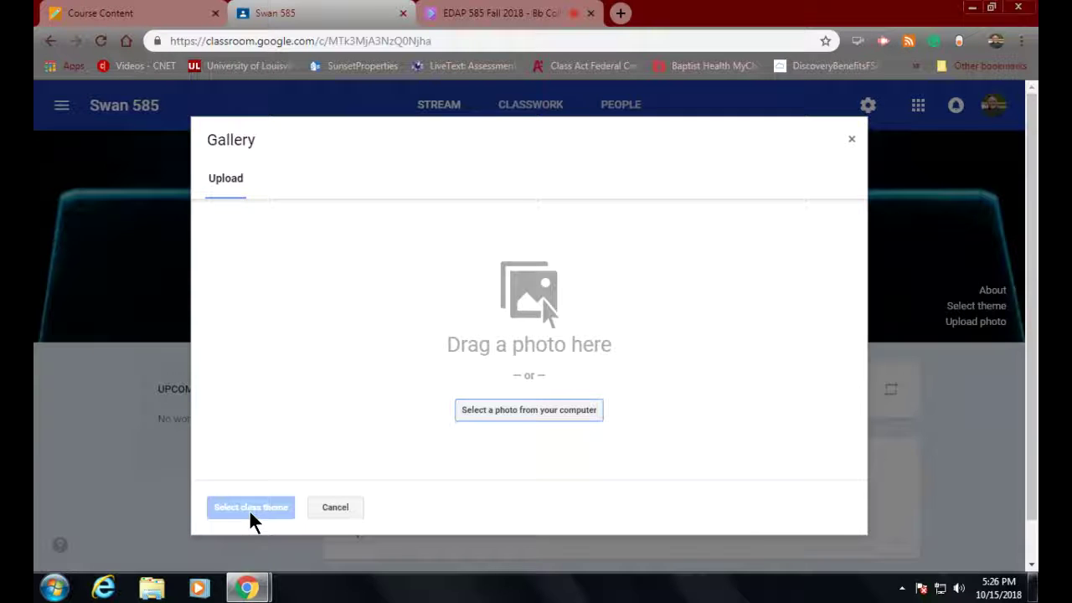
click(540, 415)
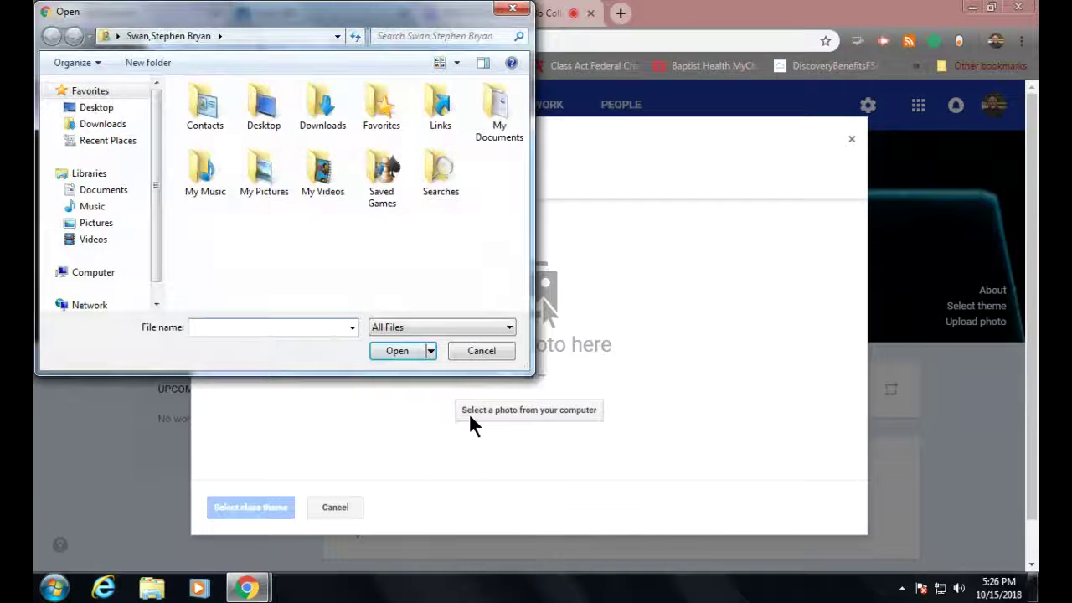
click(257, 166)
double_click(256, 166)
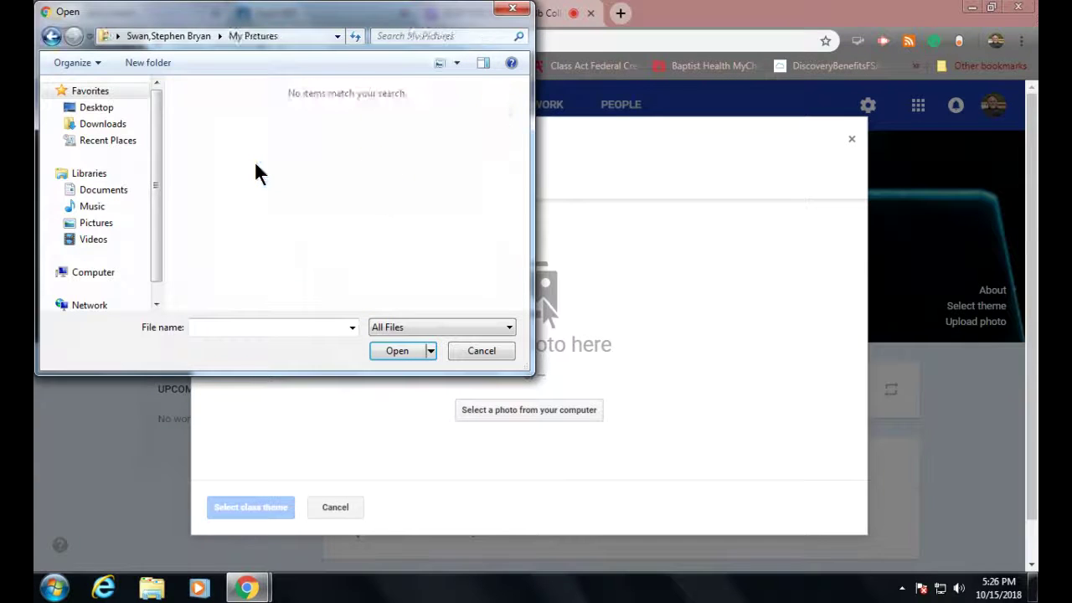
click(96, 222)
double_click(203, 164)
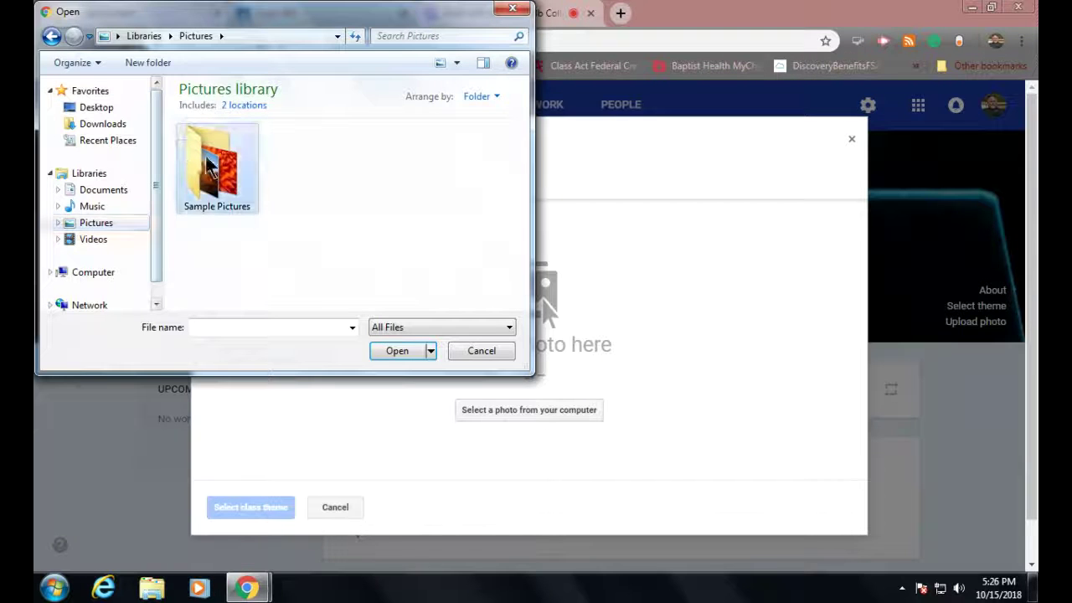
double_click(216, 269)
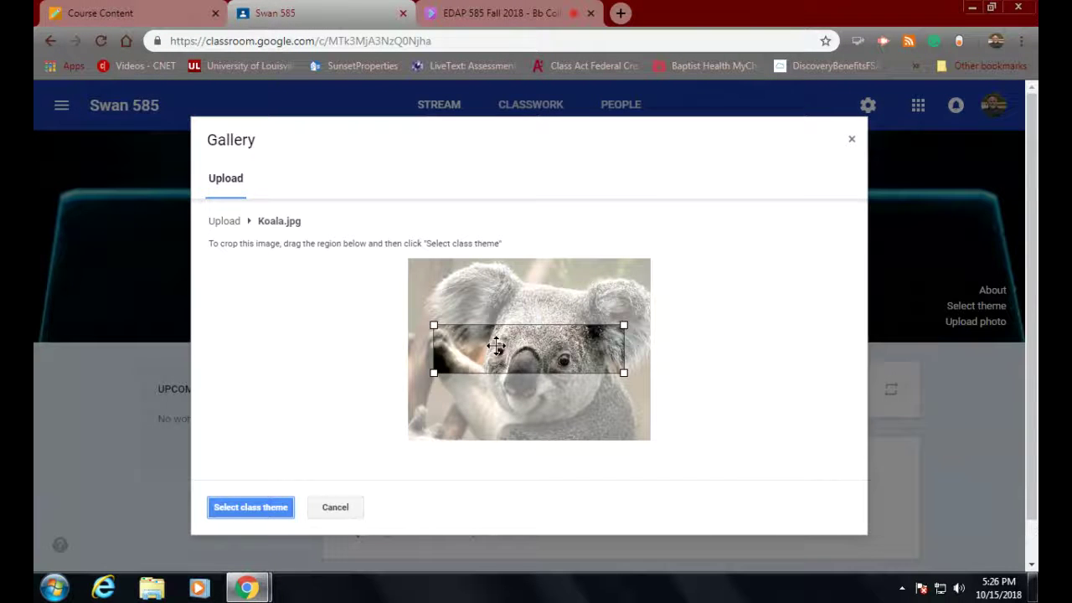
- Enlarge the crop region to the full width of the koala photo across its eyes and apply it as the class theme
drag(495, 347, 470, 357)
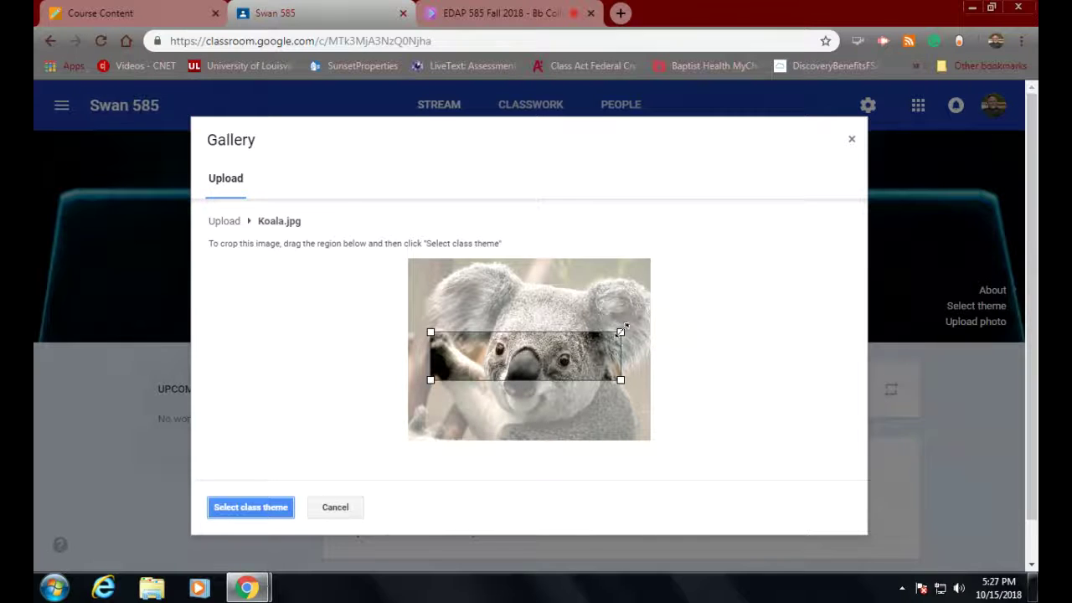
drag(620, 332, 629, 290)
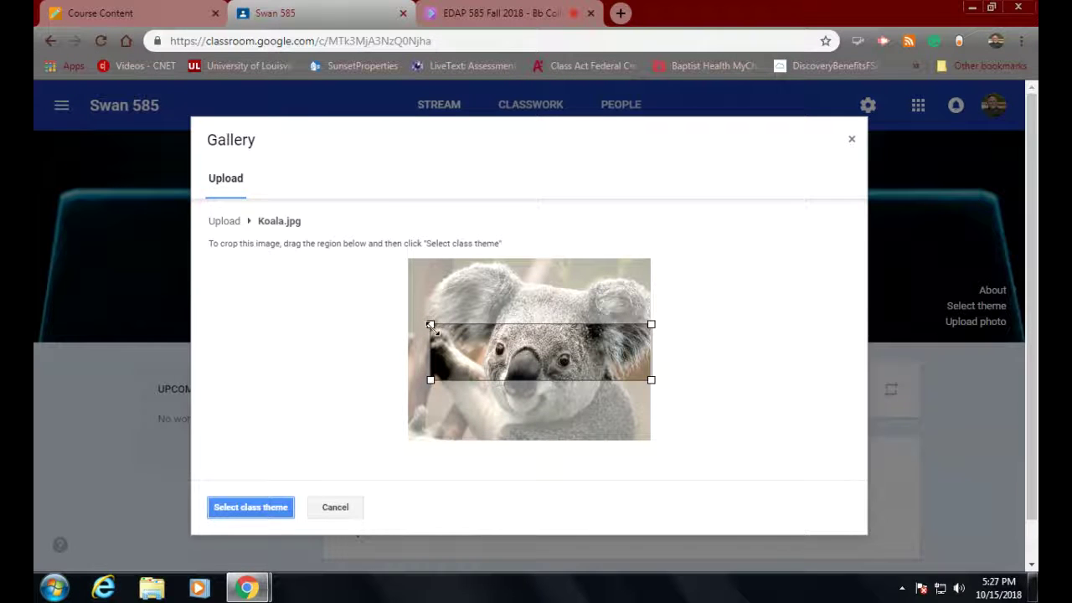
mouse_move(431, 324)
mouse_down()
mouse_move(400, 308)
mouse_move(442, 321)
mouse_move(438, 379)
mouse_move(442, 326)
mouse_move(445, 335)
mouse_up()
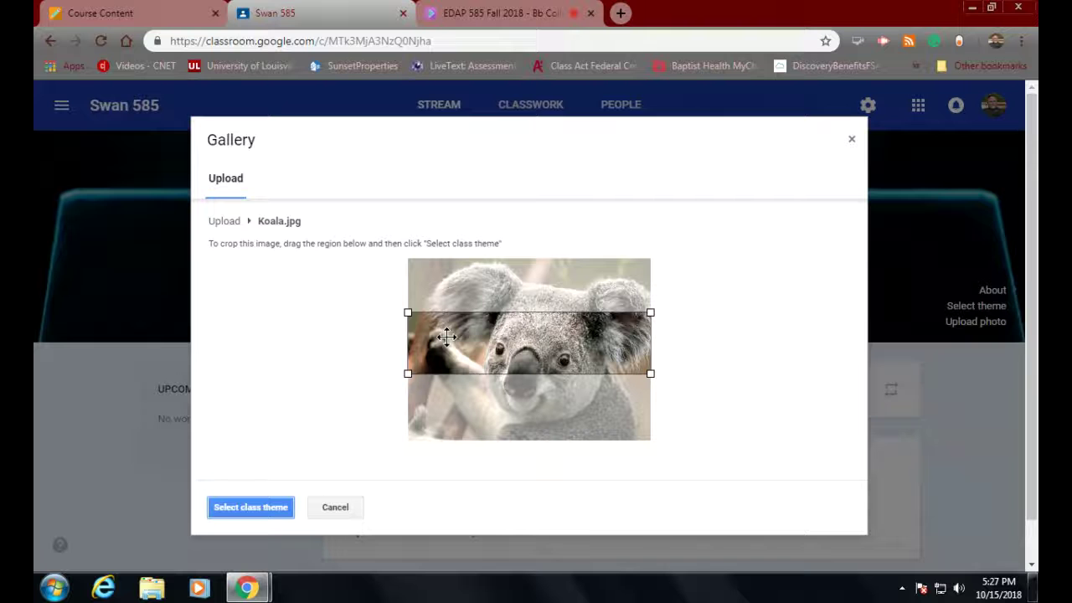
click(251, 507)
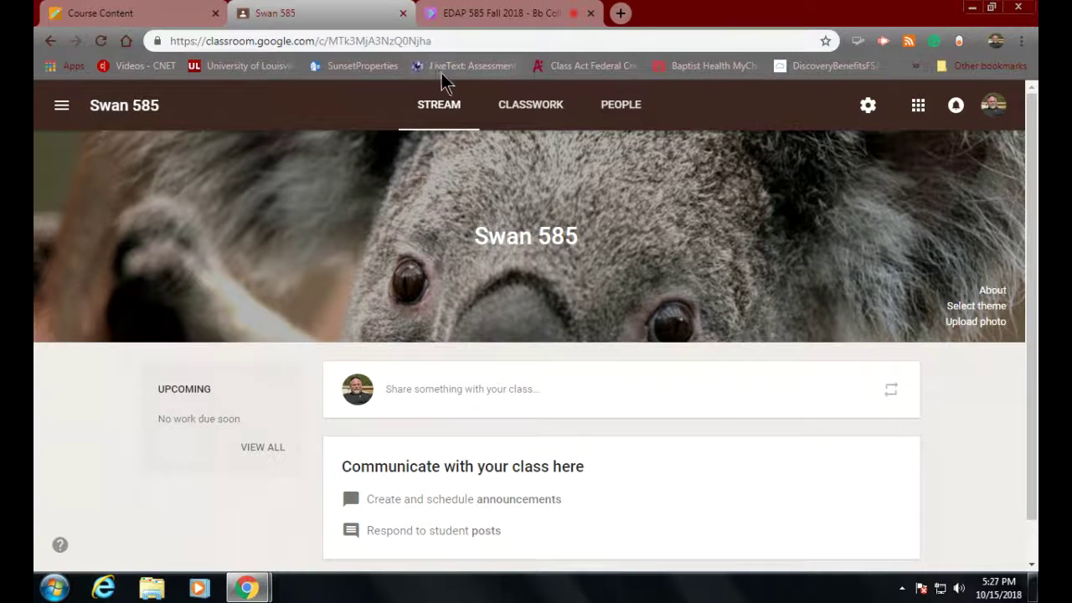
- Start a new topic in the class's classwork
click(523, 112)
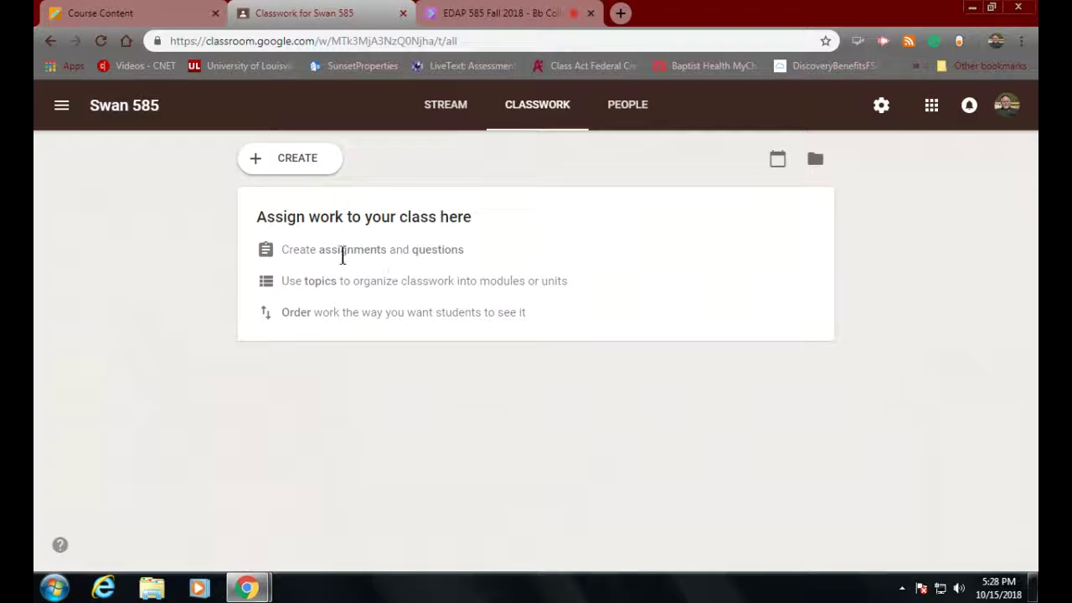
click(288, 164)
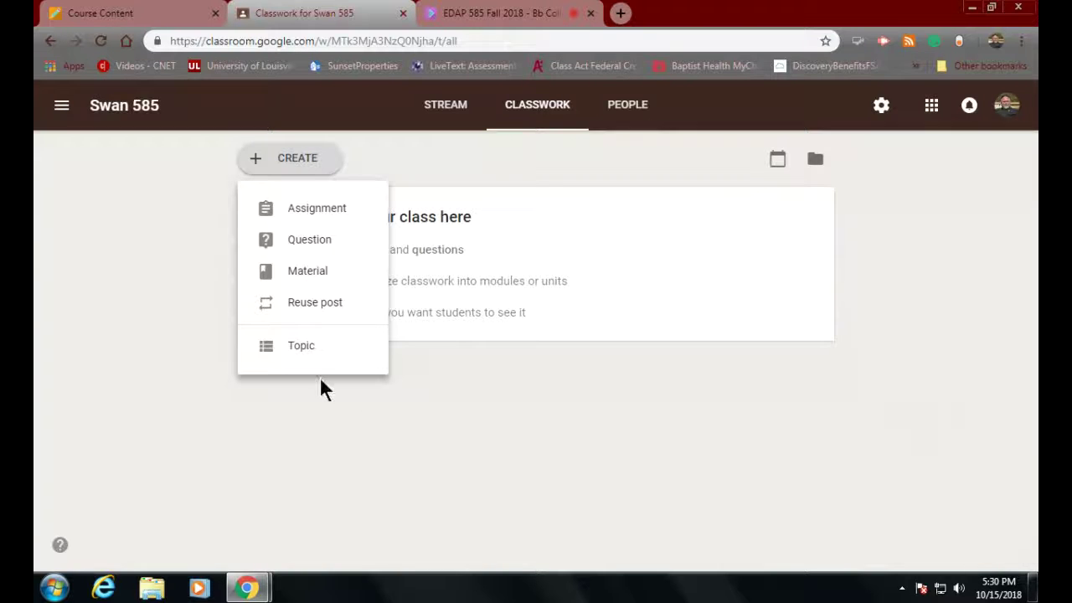
click(280, 346)
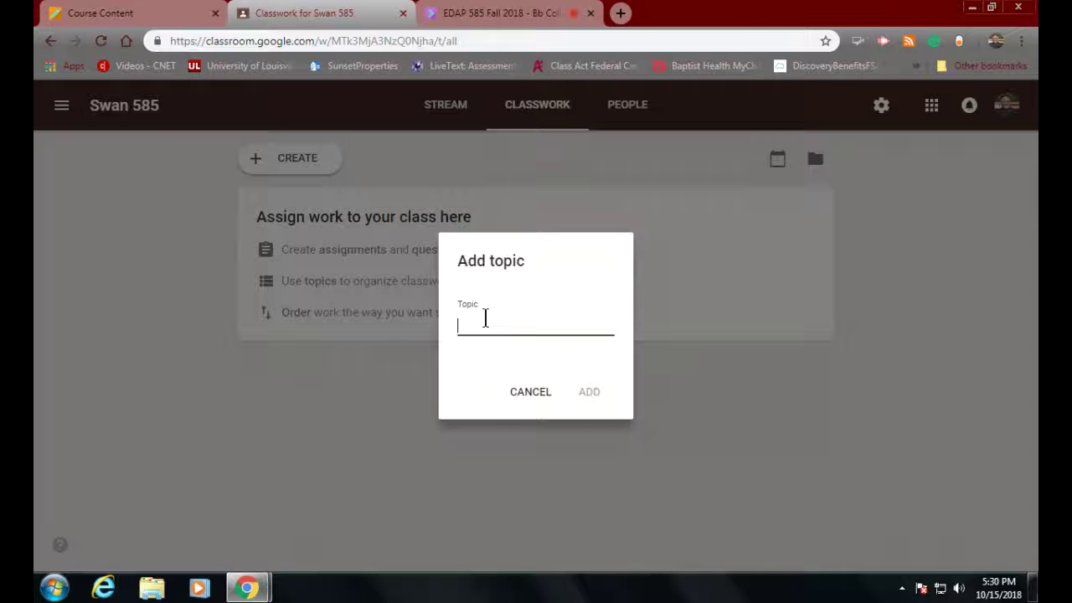
text(Pickto)
key(BackSpace)
key(BackSpace)
key(BackSpace)
key(BackSpace)
key(BackSpace)
key(BackSpace)
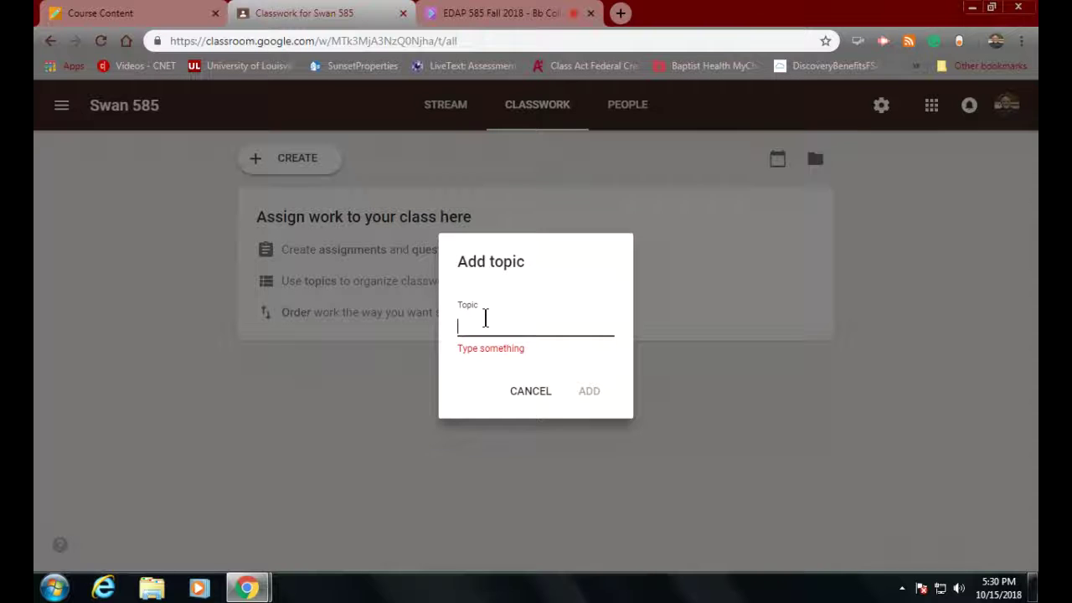
- Name the new classwork topic "Infographic" and add it to the class
text(Infor)
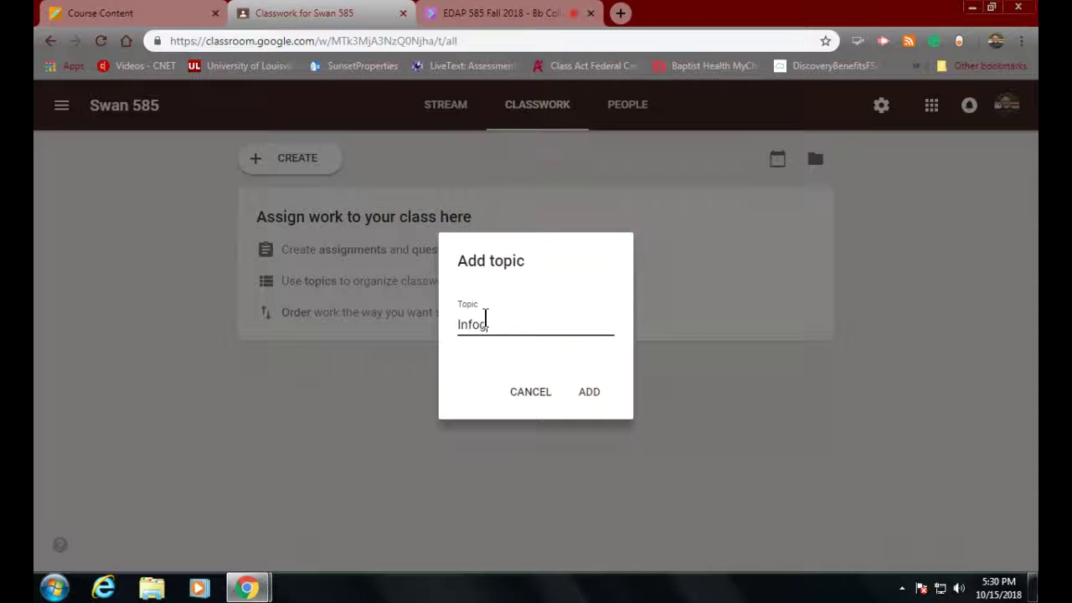
text(raphic)
click(574, 395)
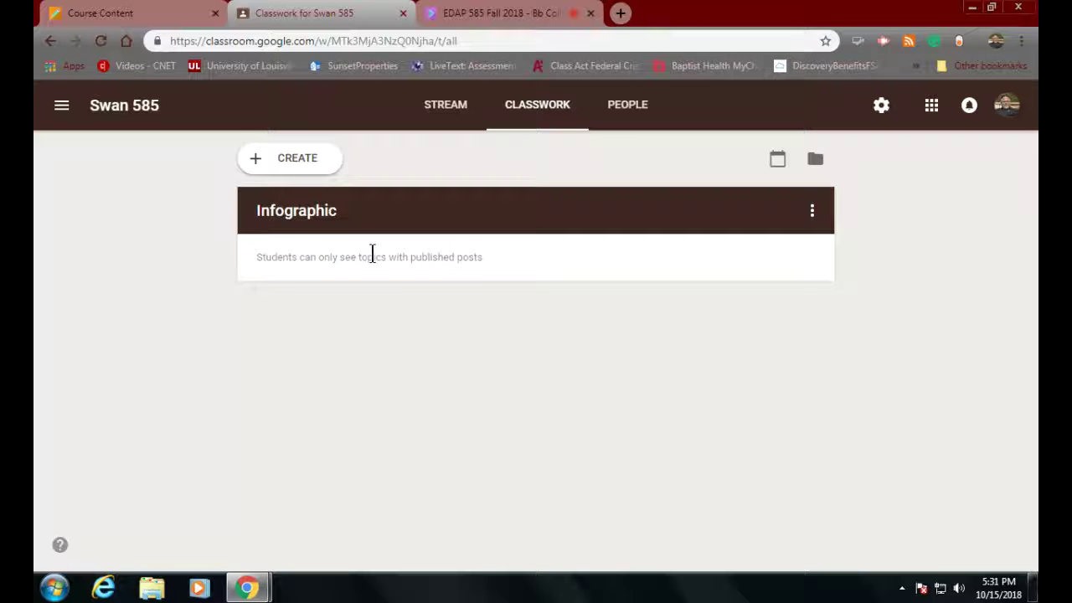
- Add a second classwork topic named "TPACK TIM and UDL"
click(315, 170)
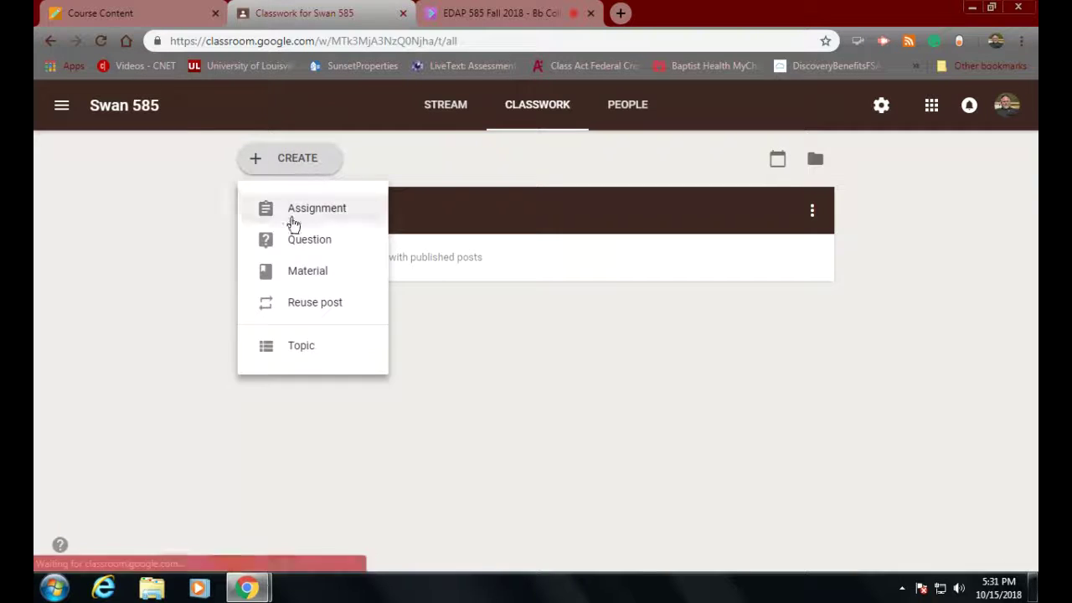
click(286, 351)
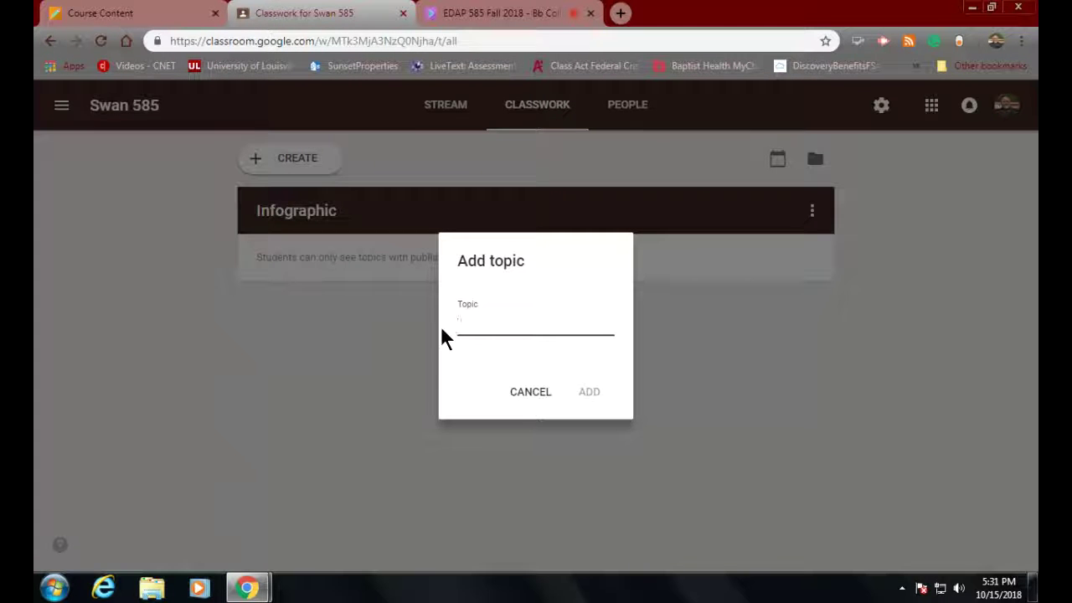
text(TPACK TIM a)
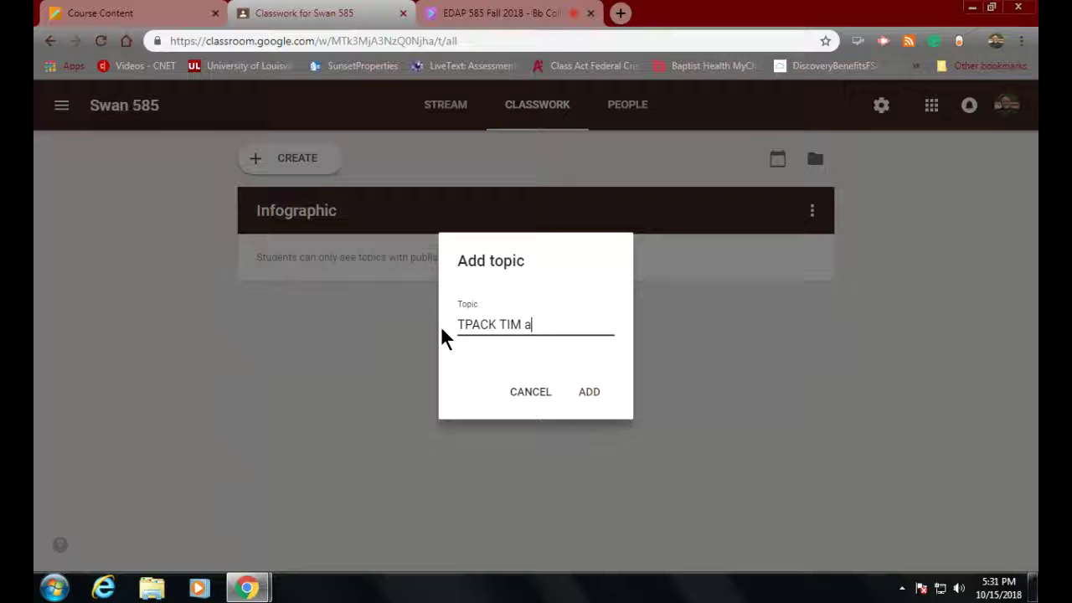
text(nd UDL)
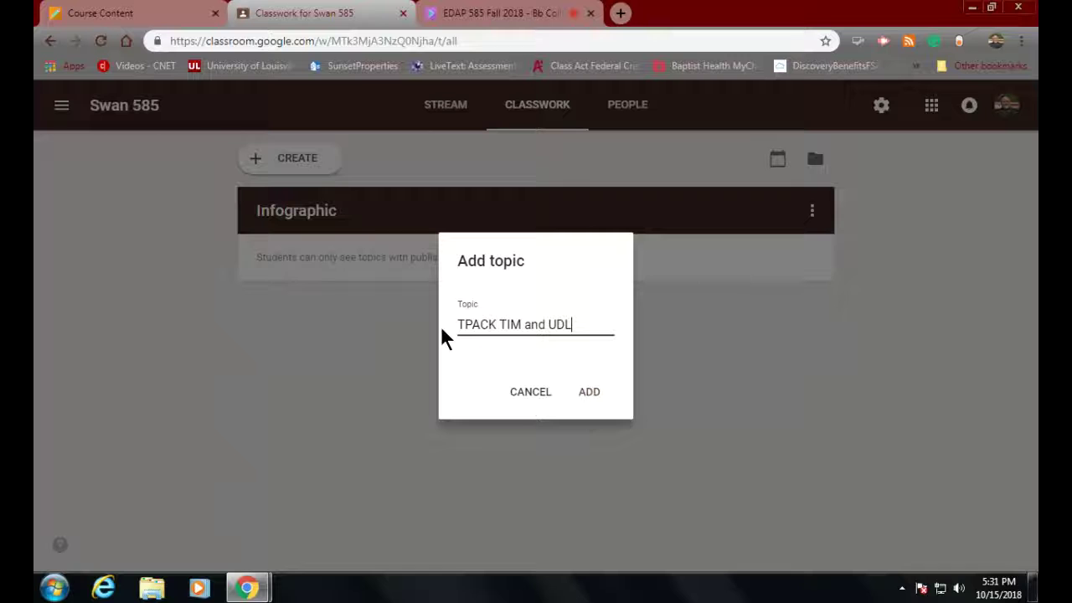
click(585, 400)
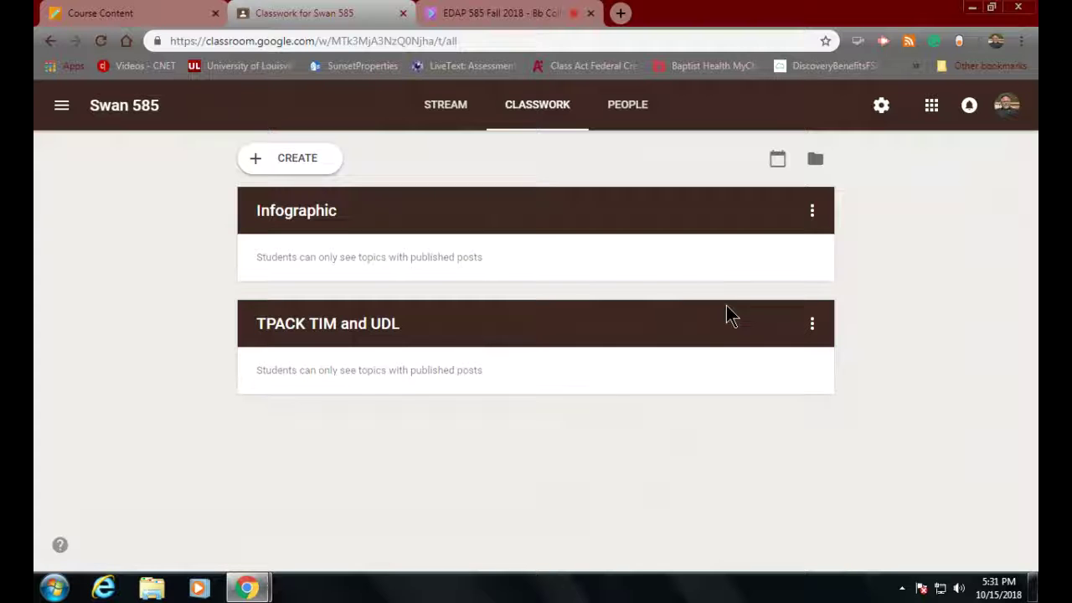
- Open the options for the Infographic topic
click(812, 214)
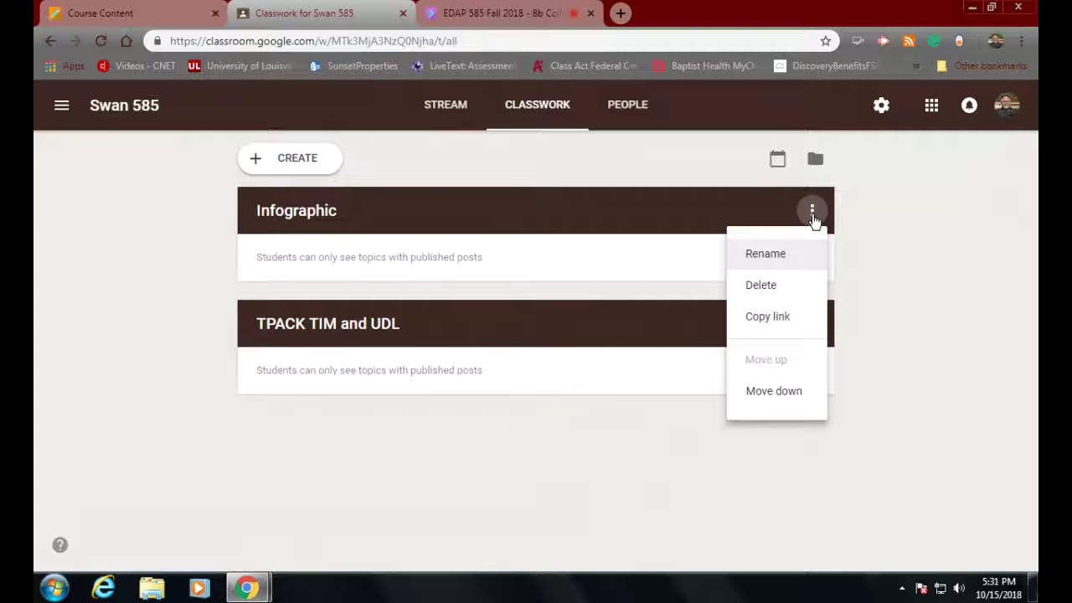